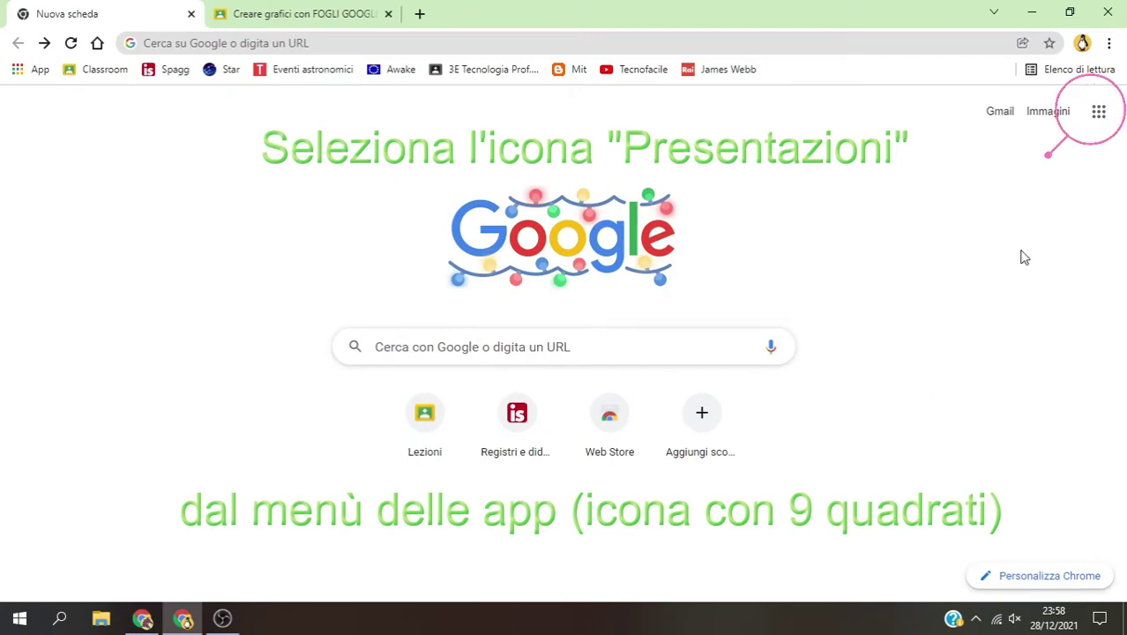
Open Presentazioni from the Google apps grid and start a Vuoto (blank) presentation
left_click(1098, 113)
scroll(910, 335, "down", 1)
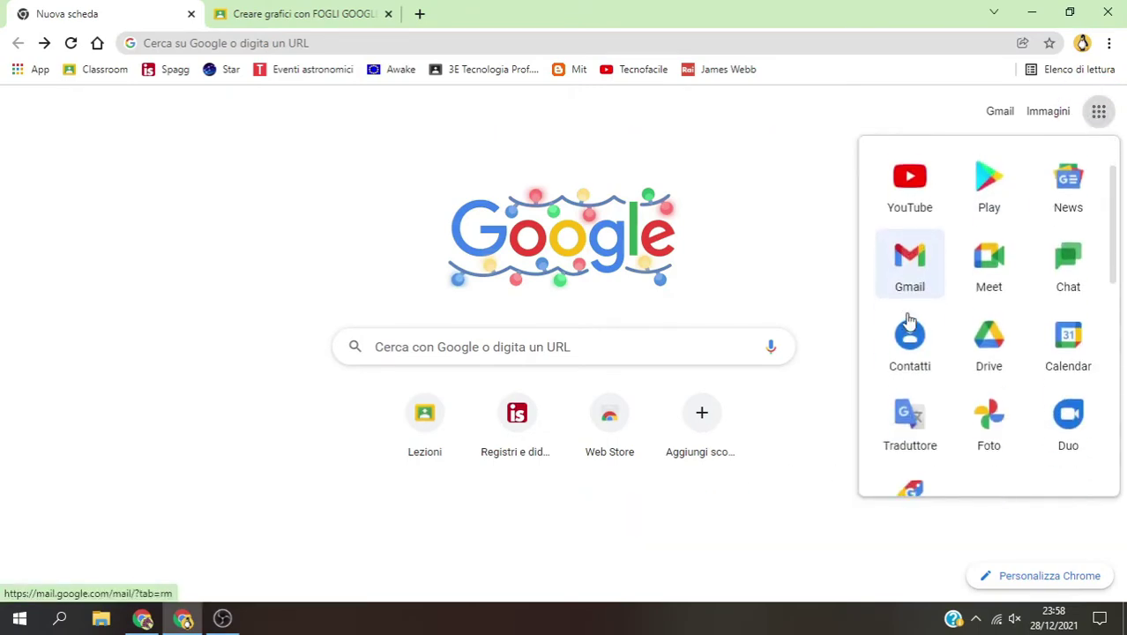
scroll(909, 325, "down", 2)
scroll(909, 323, "down", 1)
scroll(911, 329, "down", 2)
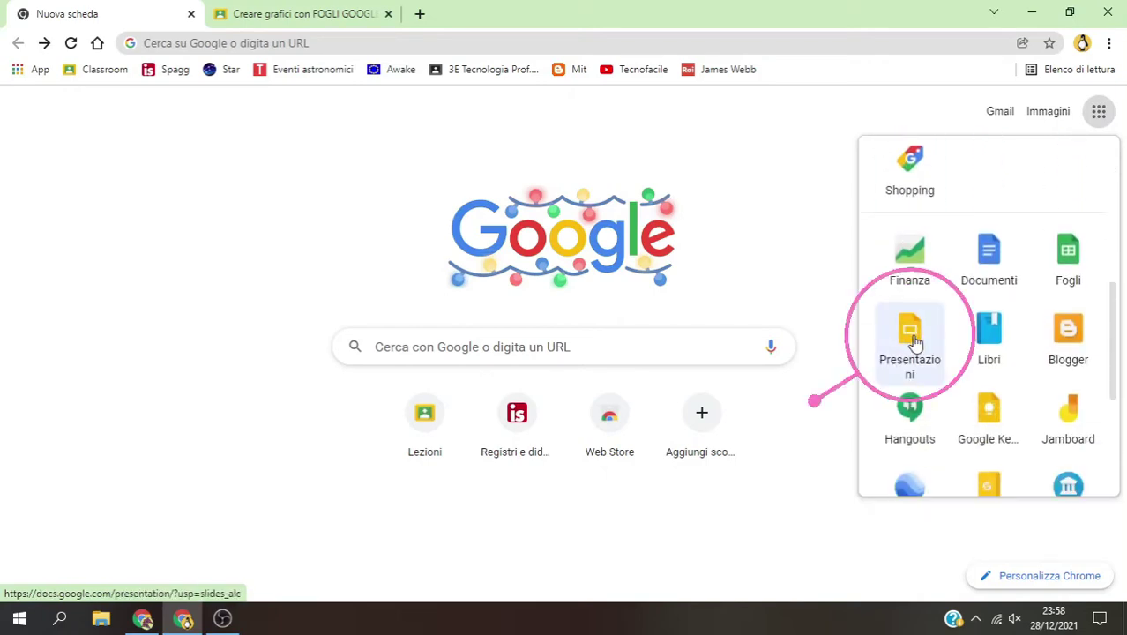
left_click(914, 342)
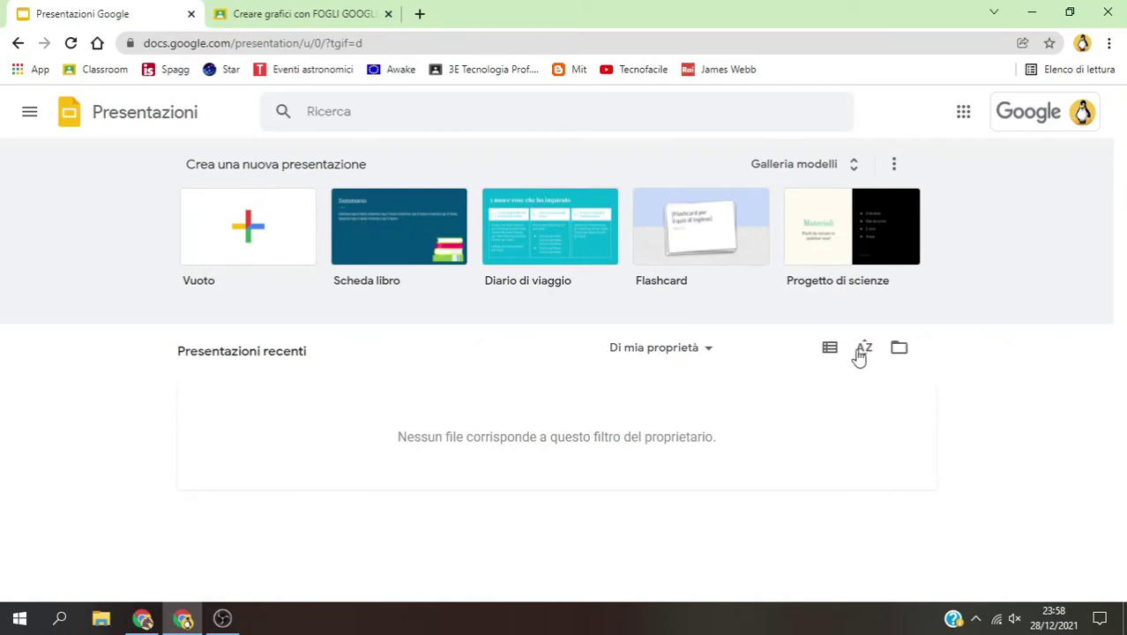
left_click(256, 241)
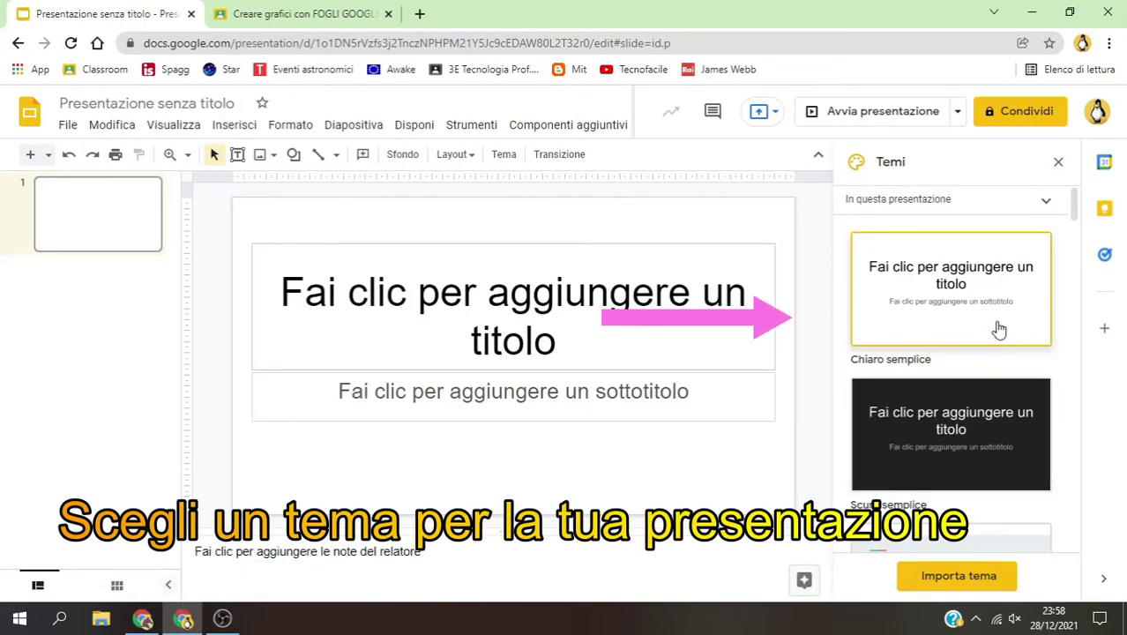
Apply the Giornata in spiaggia theme from the Temi panel's theme list
scroll(997, 328, "down", 3)
scroll(995, 328, "down", 2)
scroll(994, 328, "down", 2)
scroll(995, 328, "down", 1)
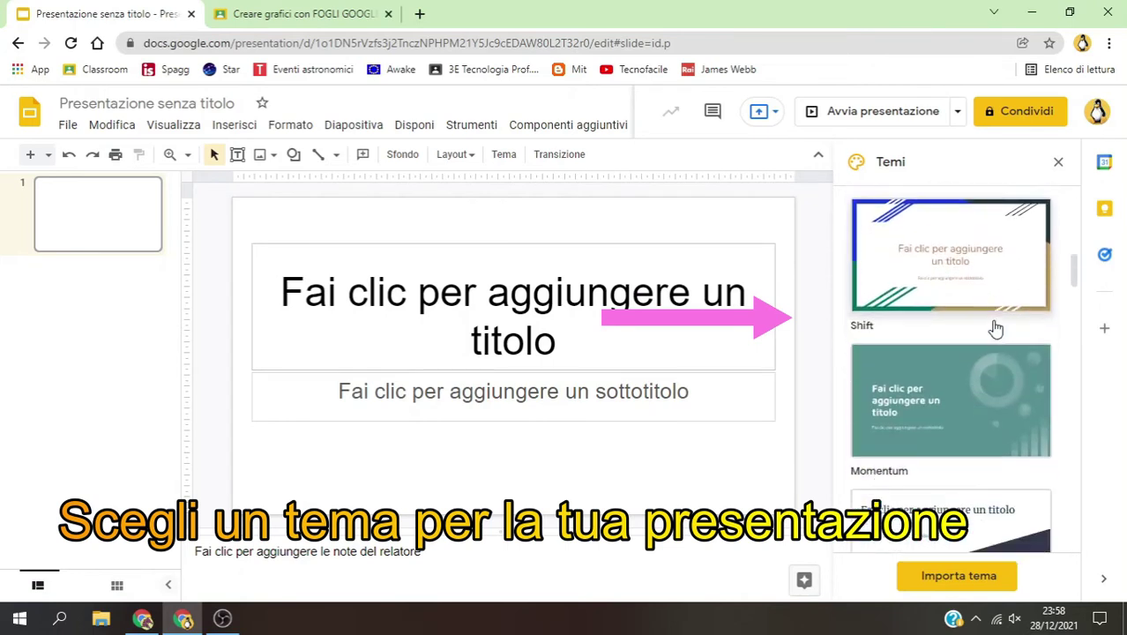
scroll(995, 328, "down", 1)
scroll(995, 328, "down", 1)
scroll(994, 328, "down", 2)
scroll(995, 328, "down", 2)
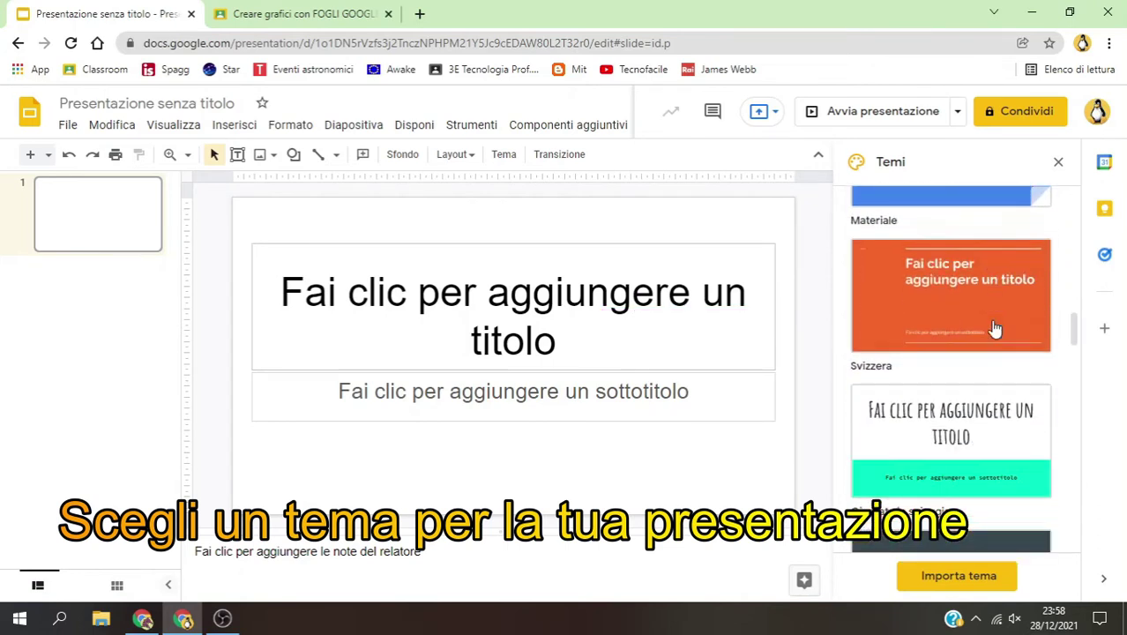
scroll(995, 328, "down", 1)
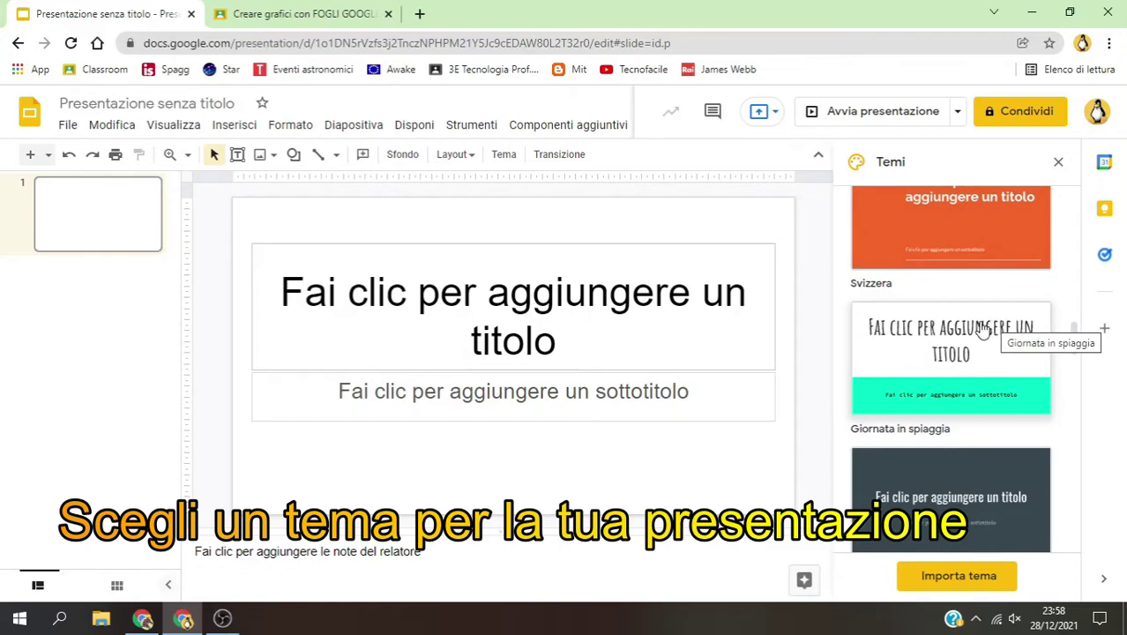
left_click(983, 328)
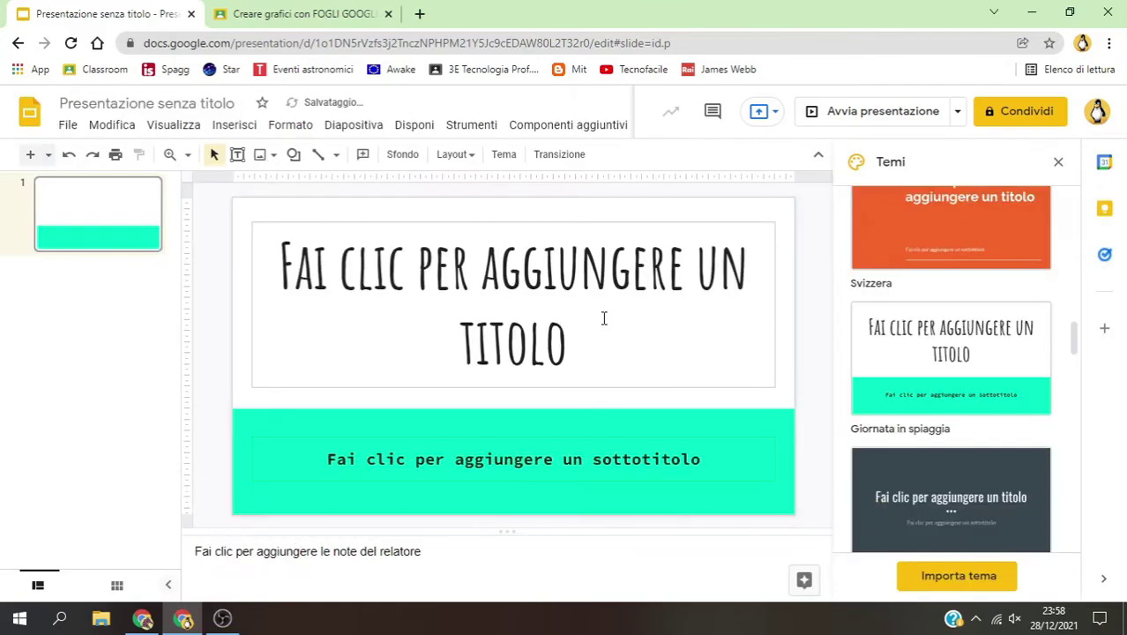
Type the title 'IL RISPARMIO ENERGETICO NELLA NOSTRA CLASSE', correcting the mistyped last letter
left_click(498, 299)
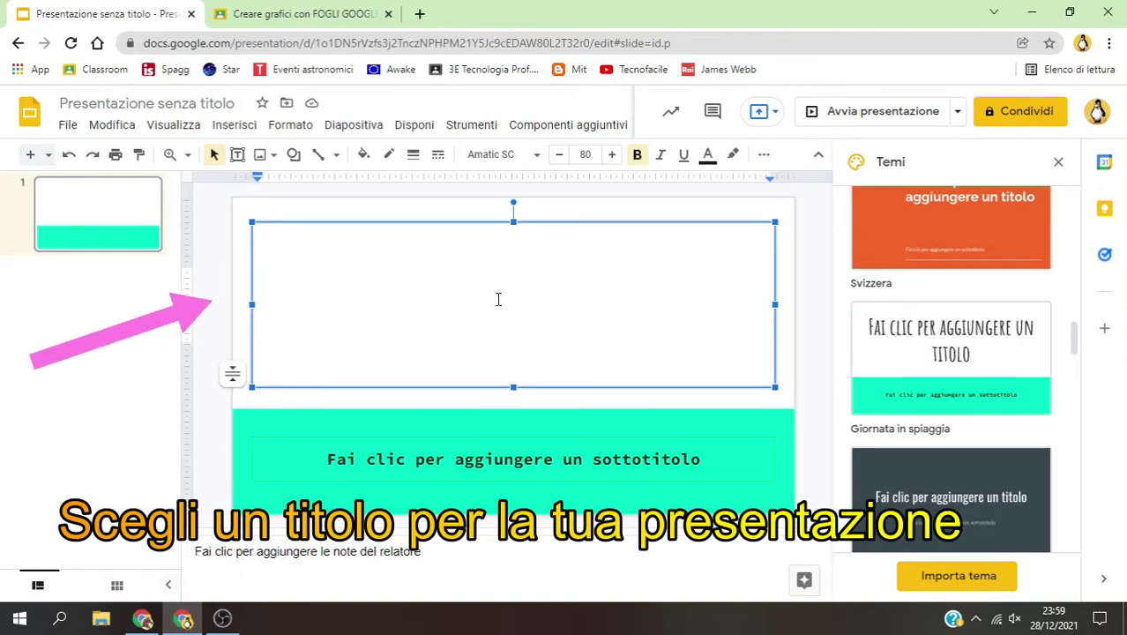
type("Il ")
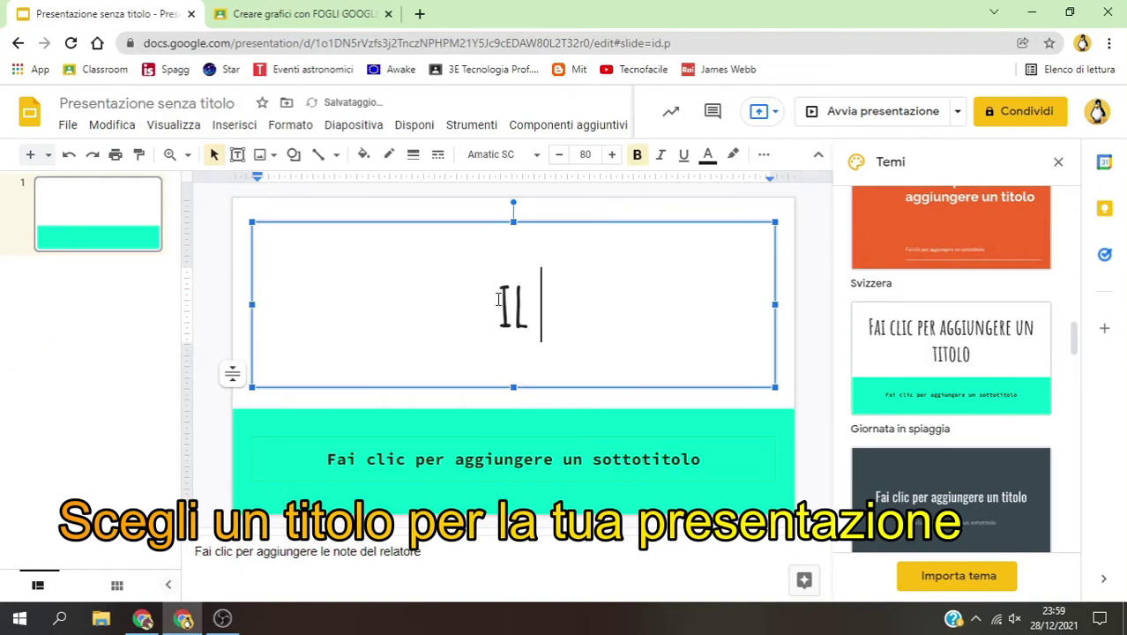
type("RISP")
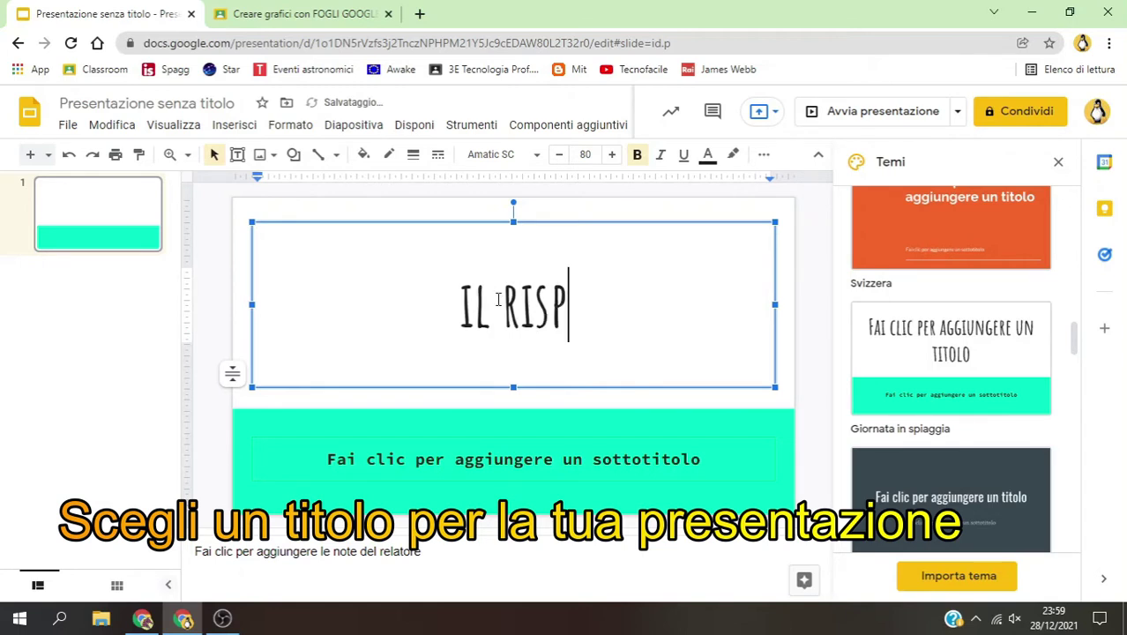
type("arm")
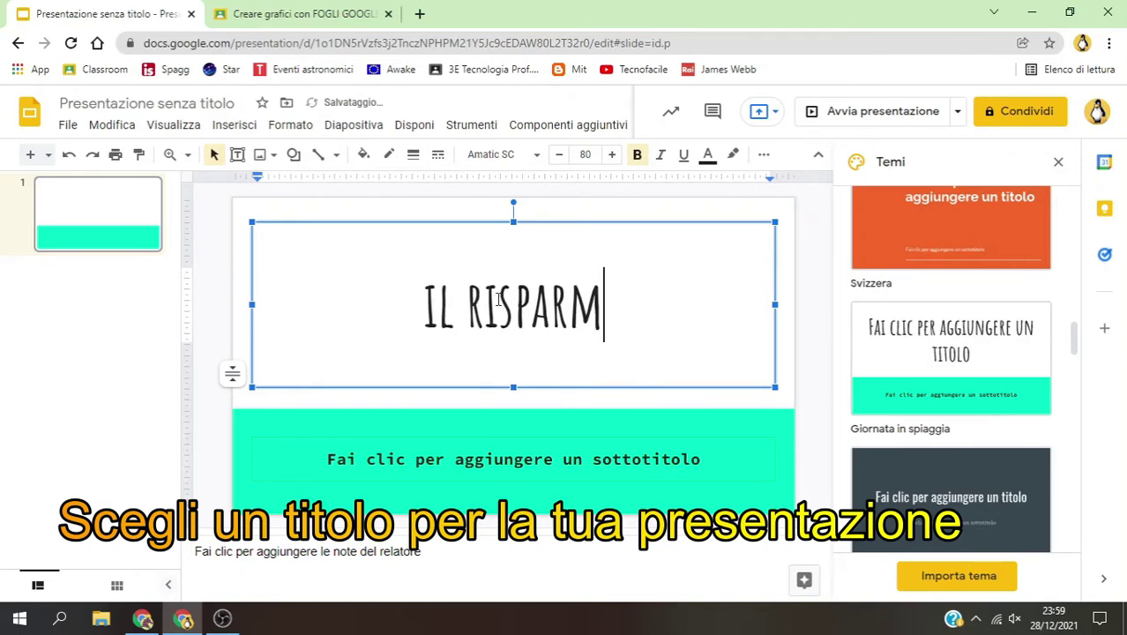
type("io e")
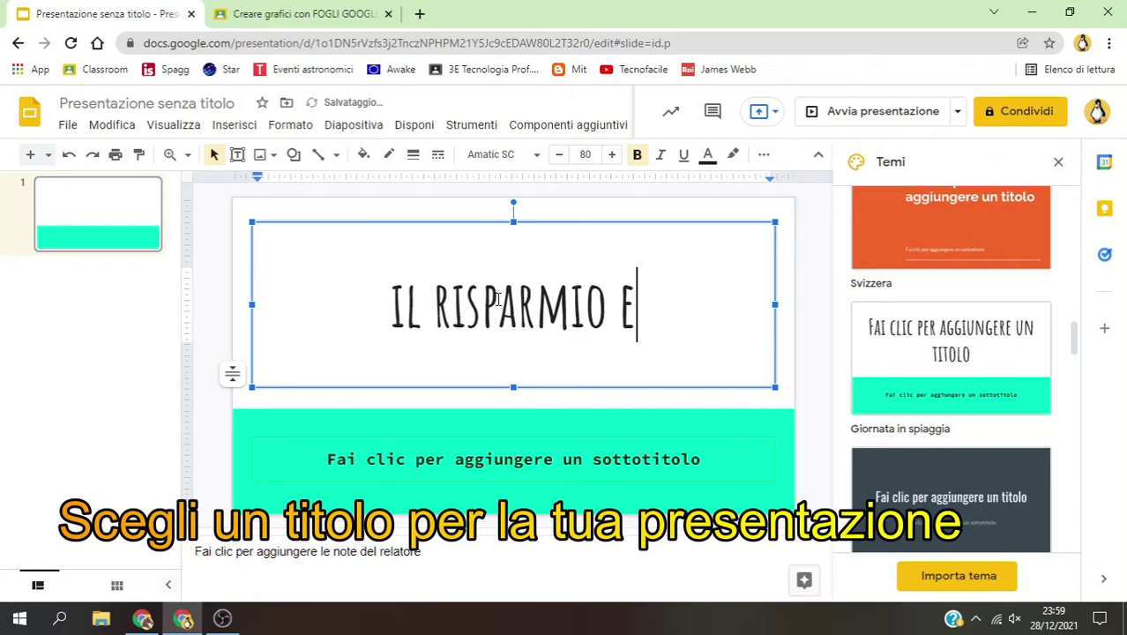
type("nerget")
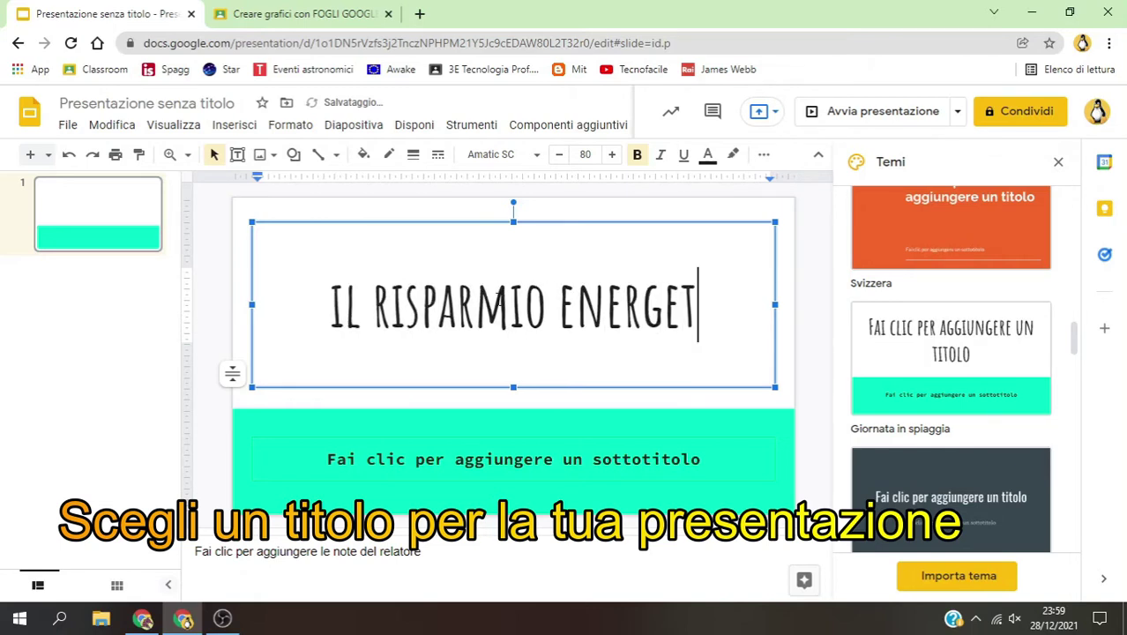
type("ico")
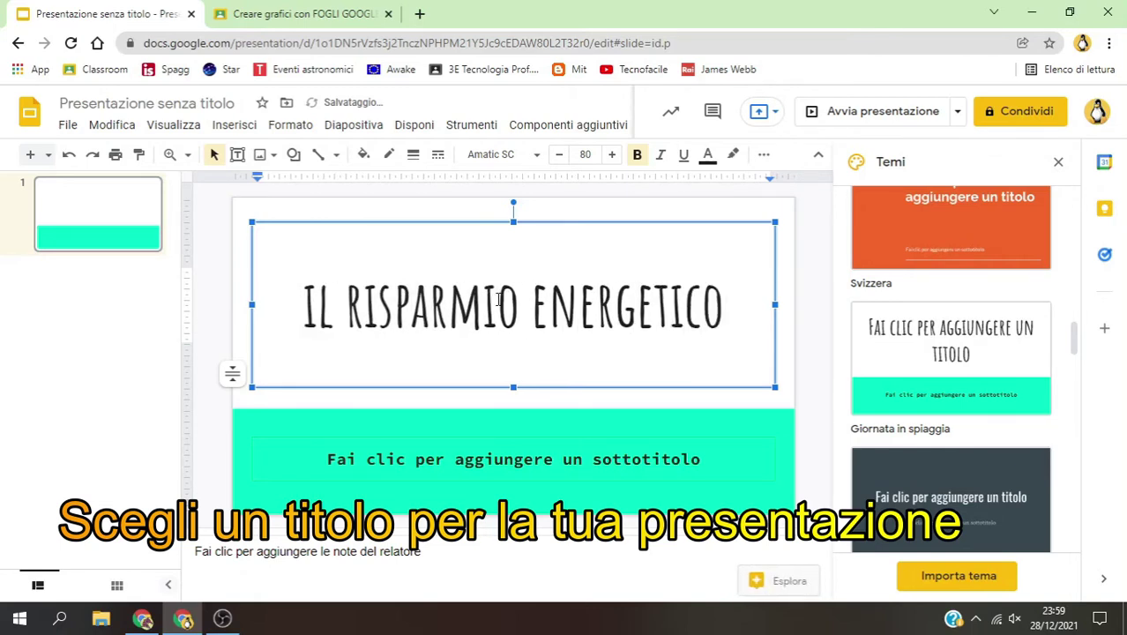
type(" ne")
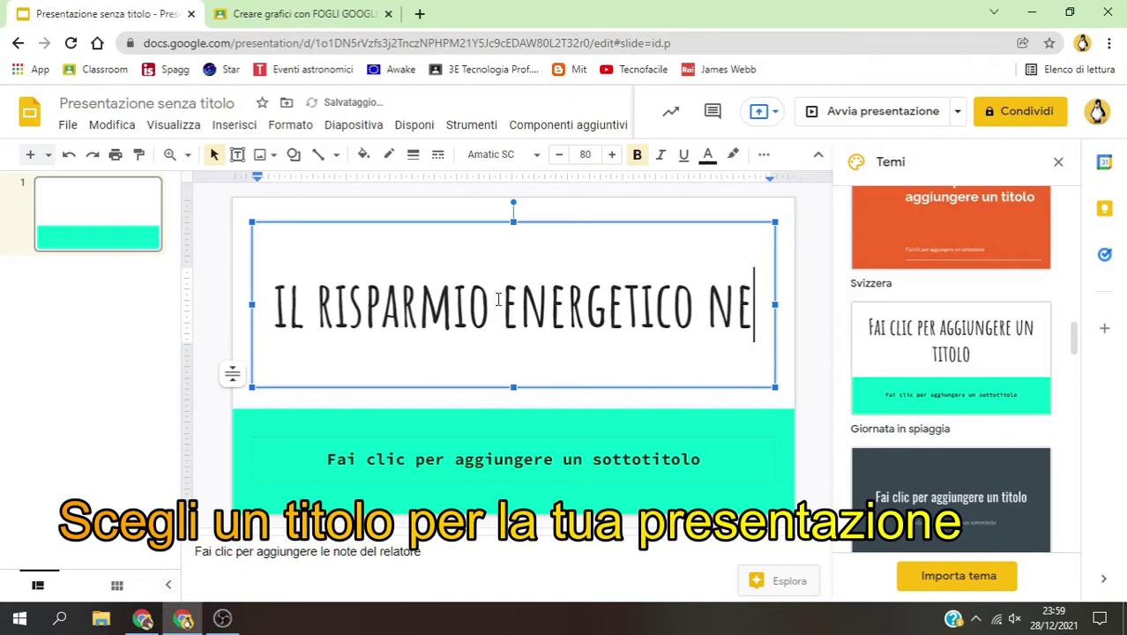
type("lla")
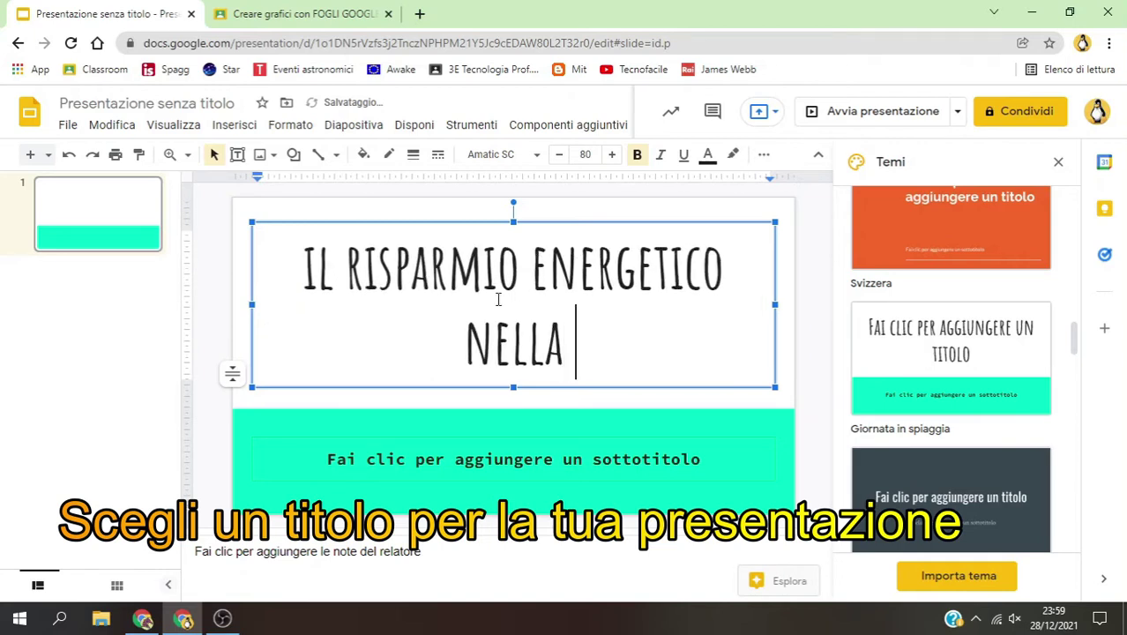
type(" nostr")
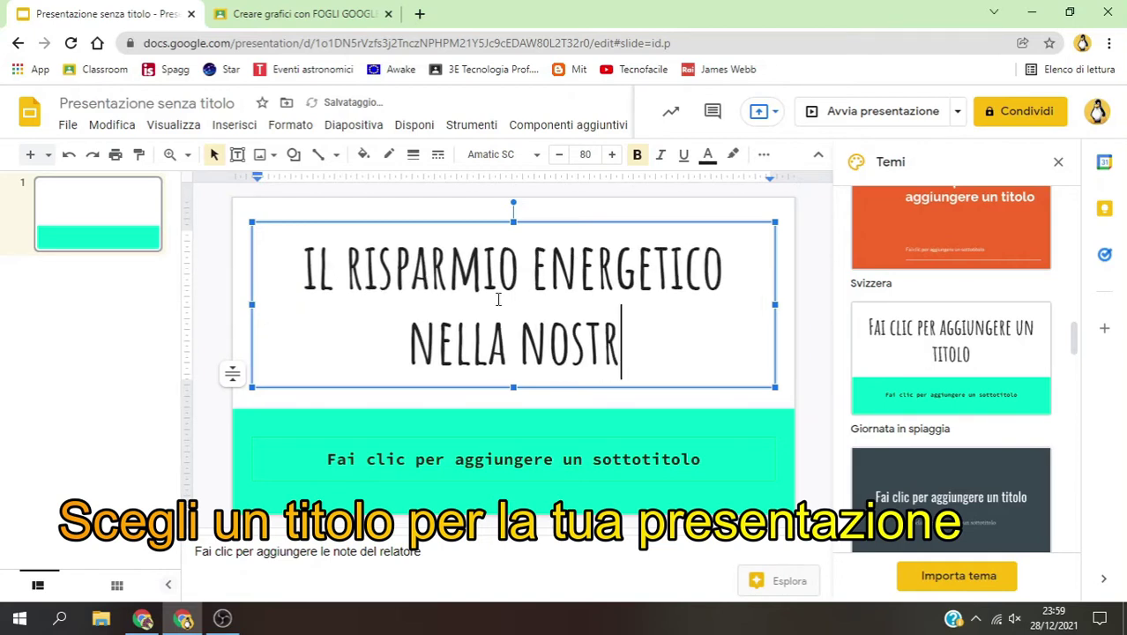
type("a cla")
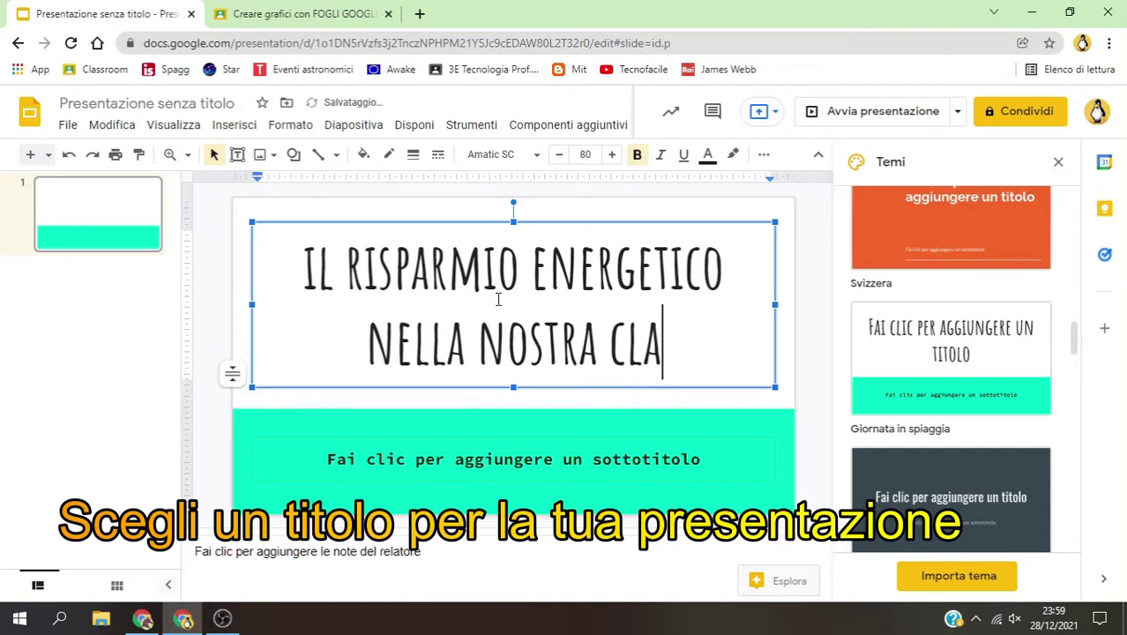
type("ssr")
key("BackSpace")
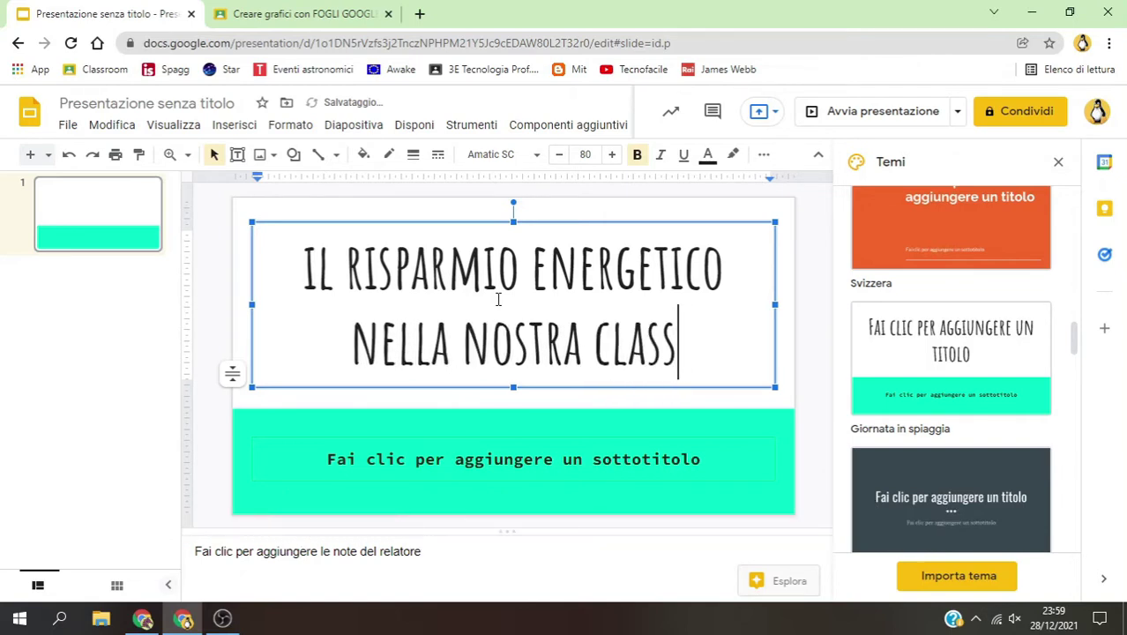
type("e")
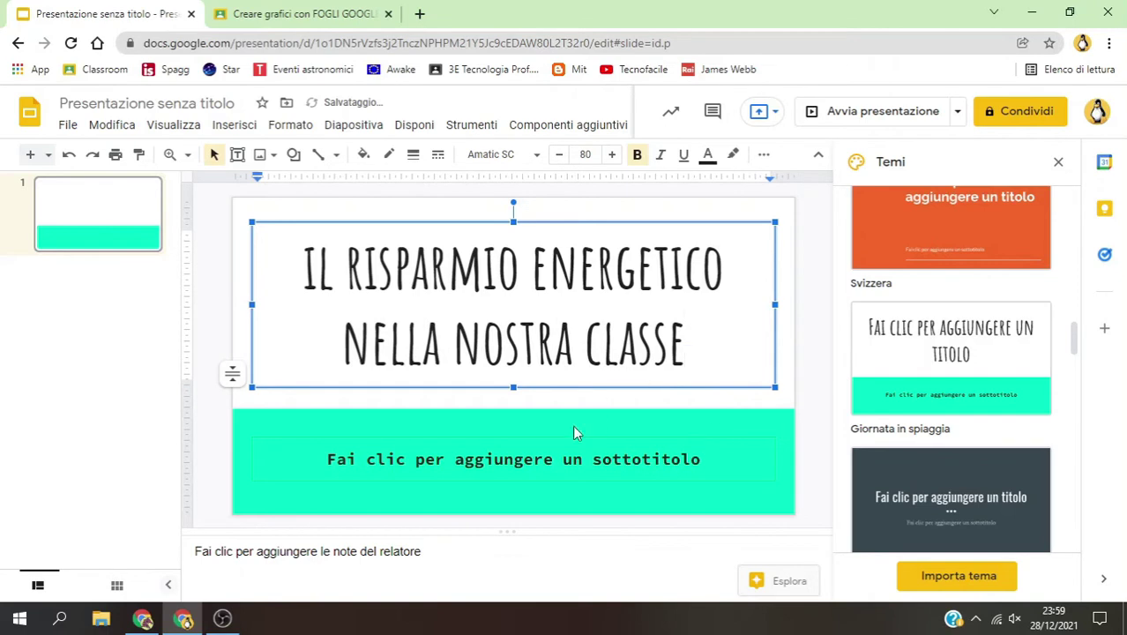
Add the subtitle 'i sondaggi' to the title slide
left_click(582, 459)
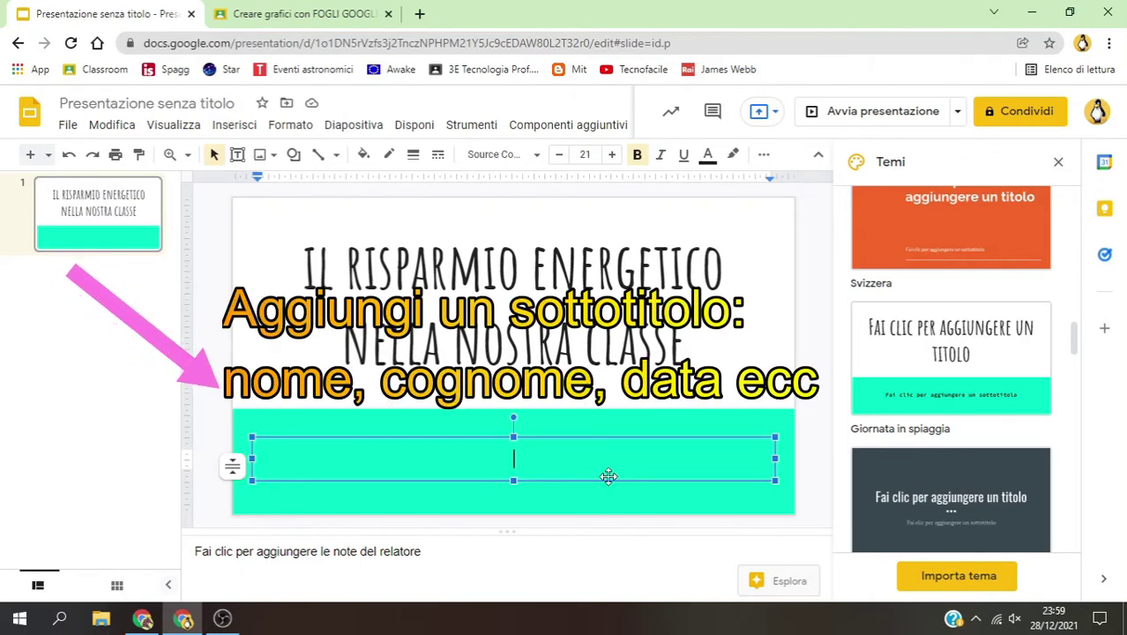
type("i")
type(" son")
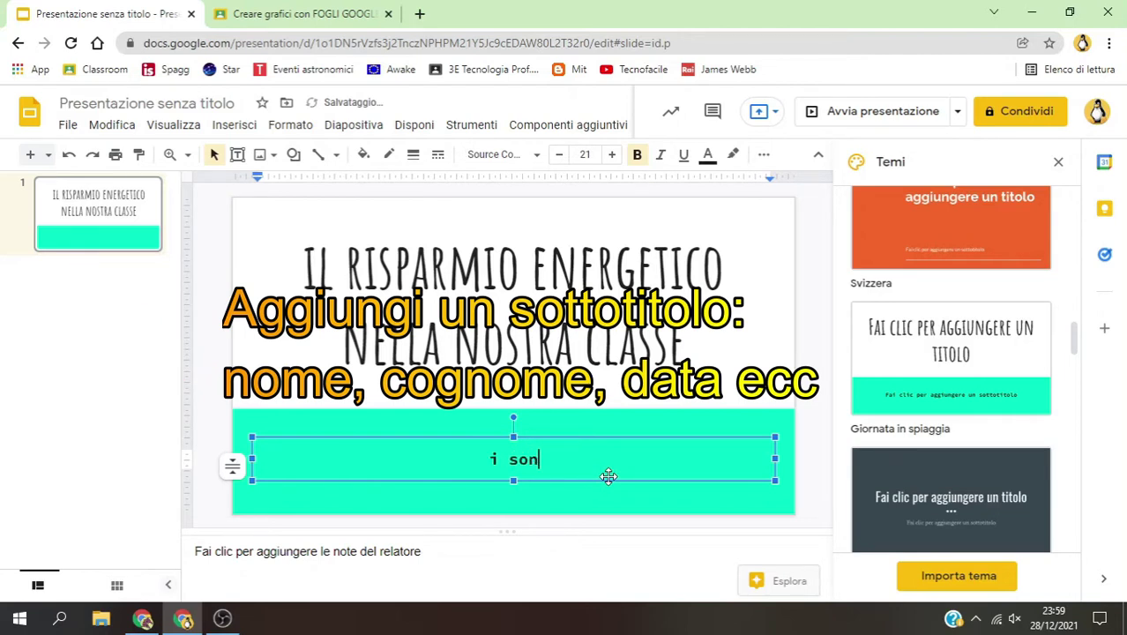
type("d")
type("a")
type("ggi")
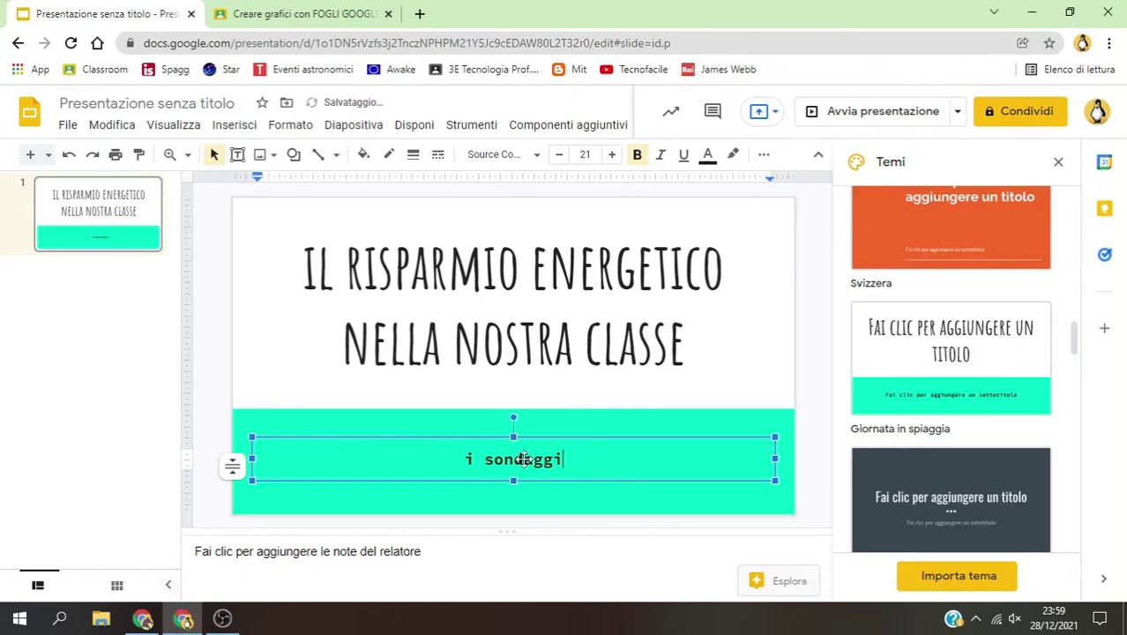
left_click(313, 370)
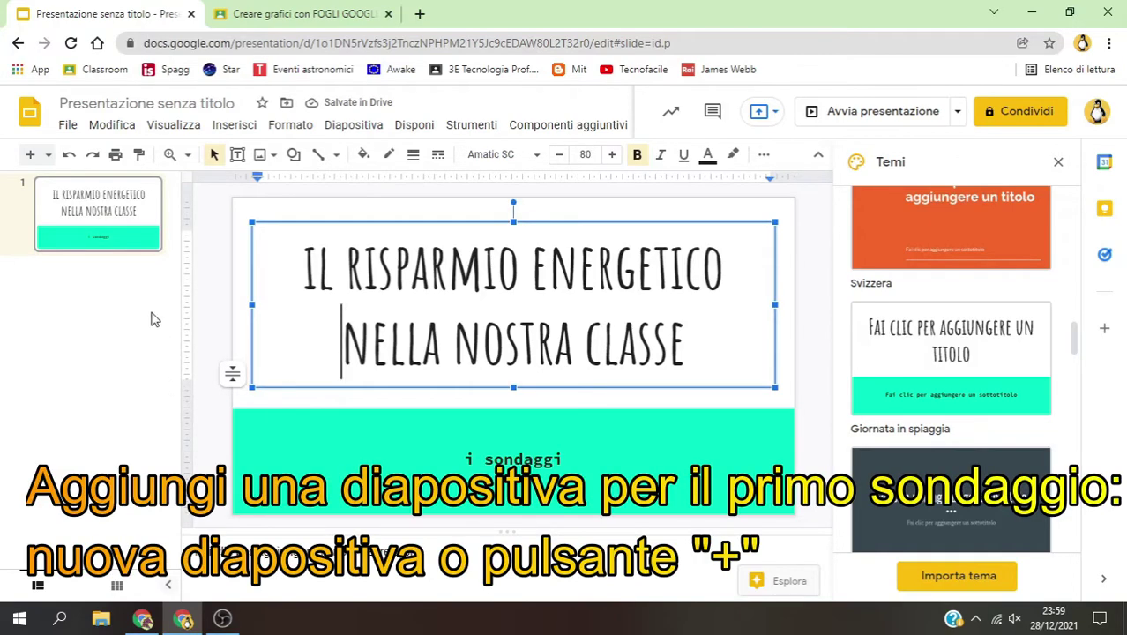
Add a Title and body slide as slide 2, briefly checking the survey charts spreadsheet
right_click(91, 282)
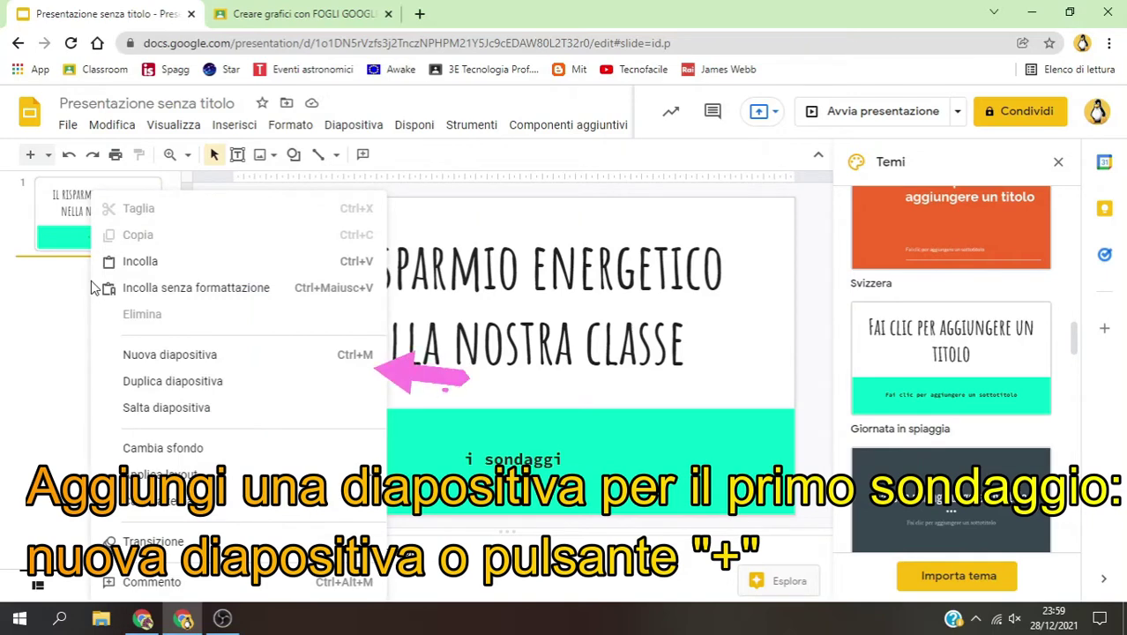
left_click(48, 282)
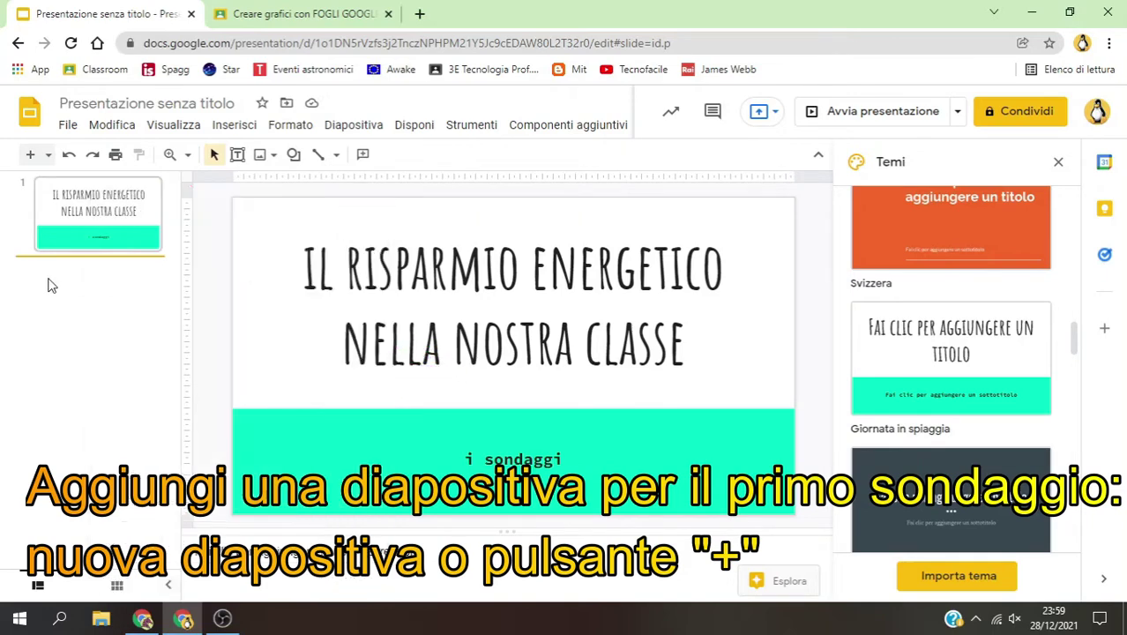
left_click(48, 156)
left_click(50, 159)
left_click(30, 154)
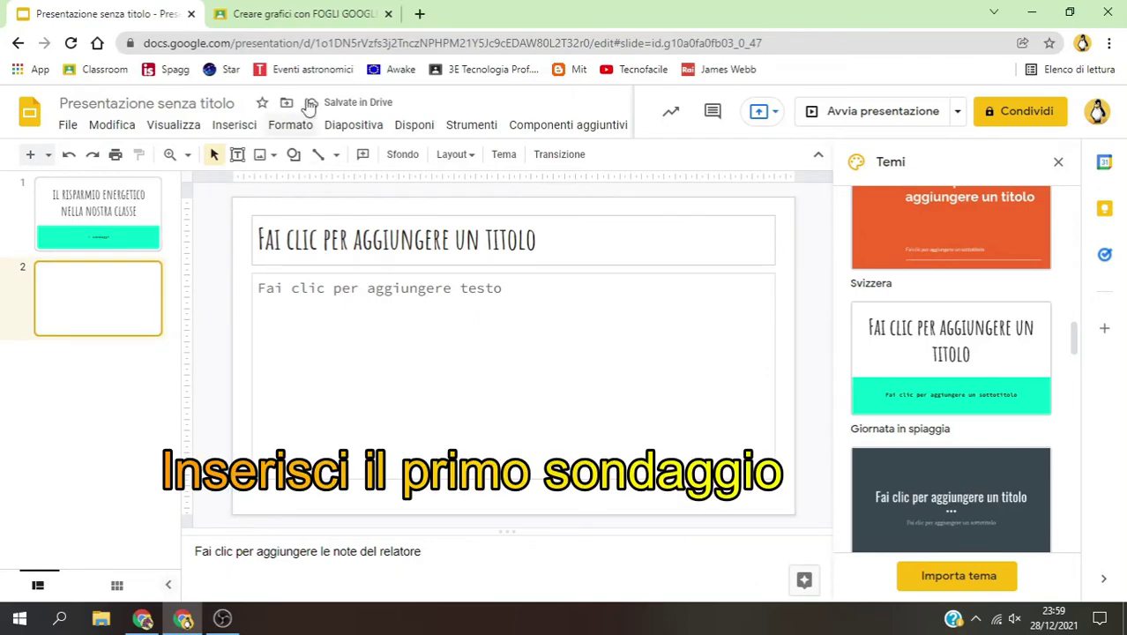
left_click(285, 16)
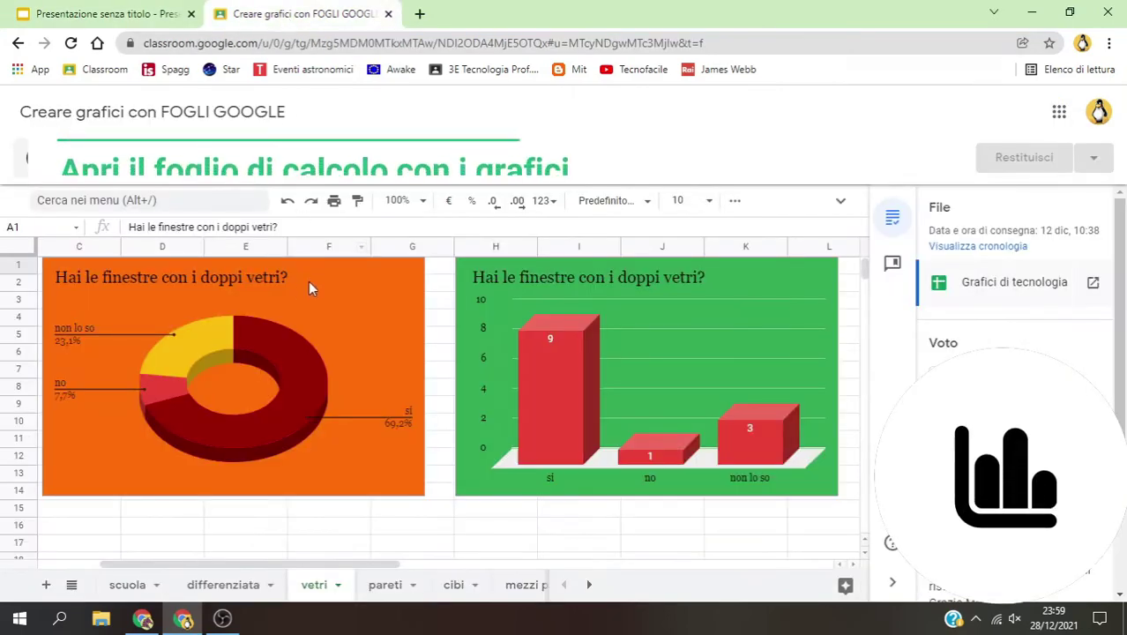
left_click(99, 14)
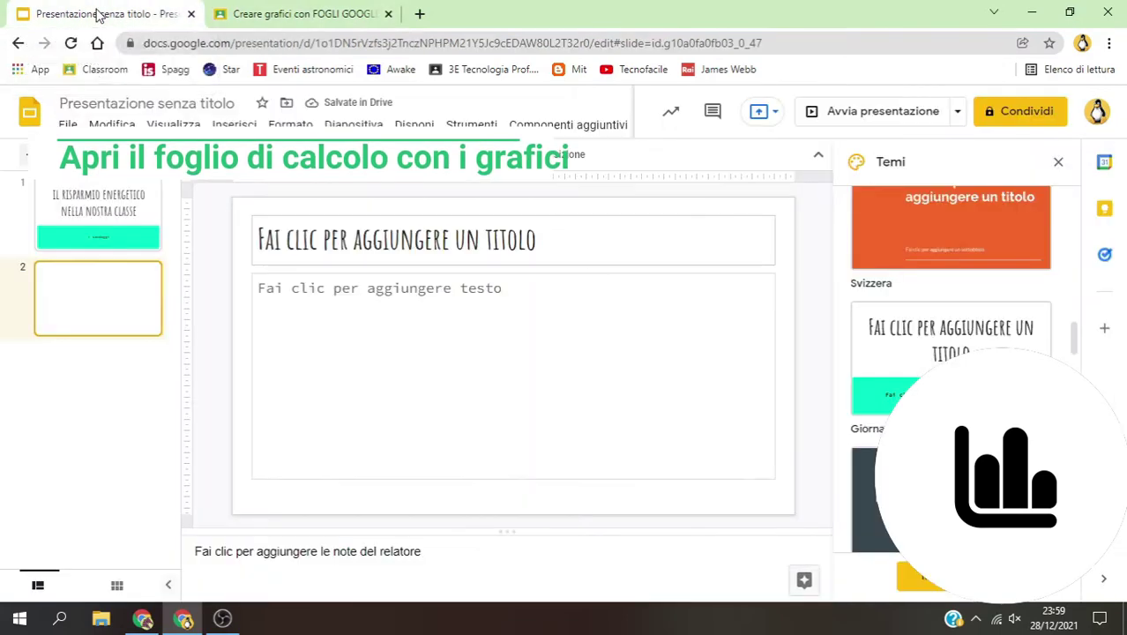
Title slide 2 'Finestre con i doppi vetri'
left_click(367, 244)
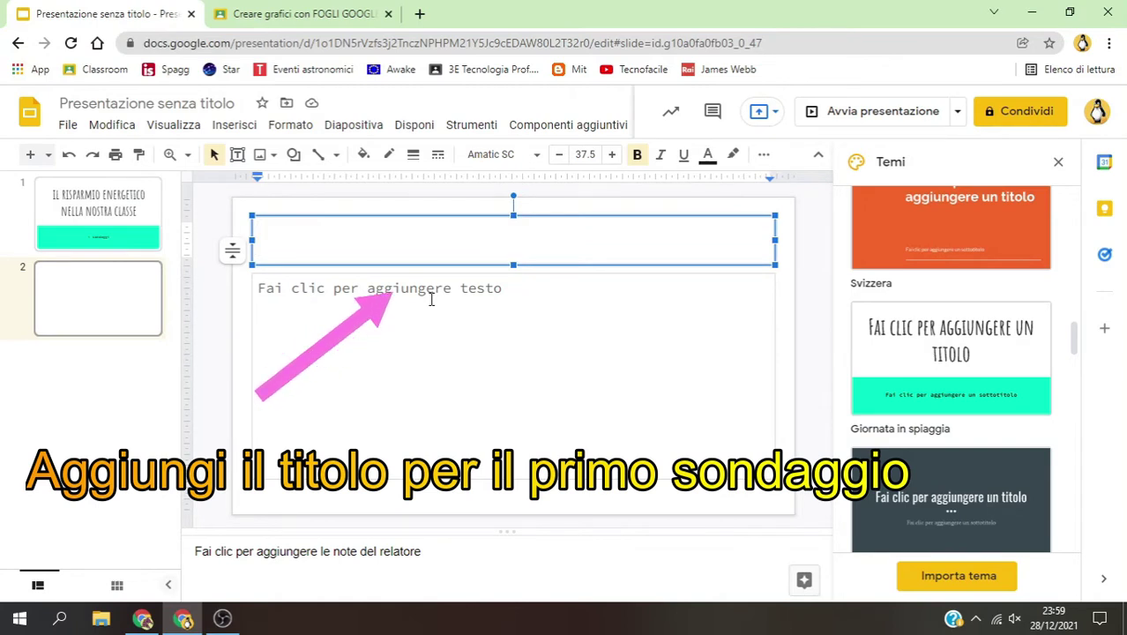
type("F")
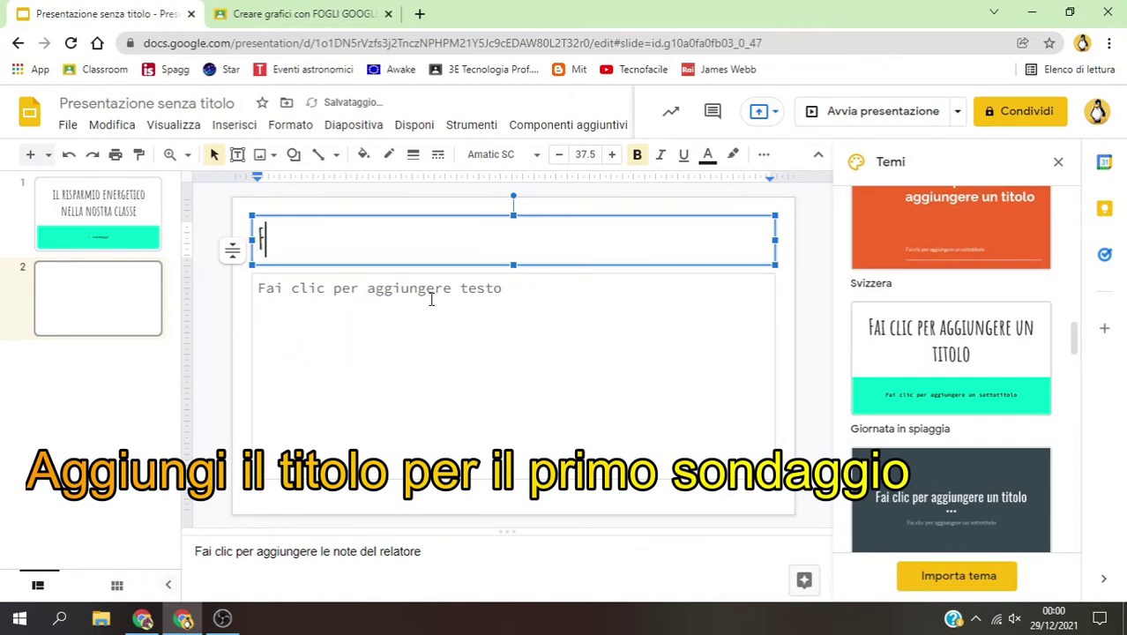
type("in")
type("estre ")
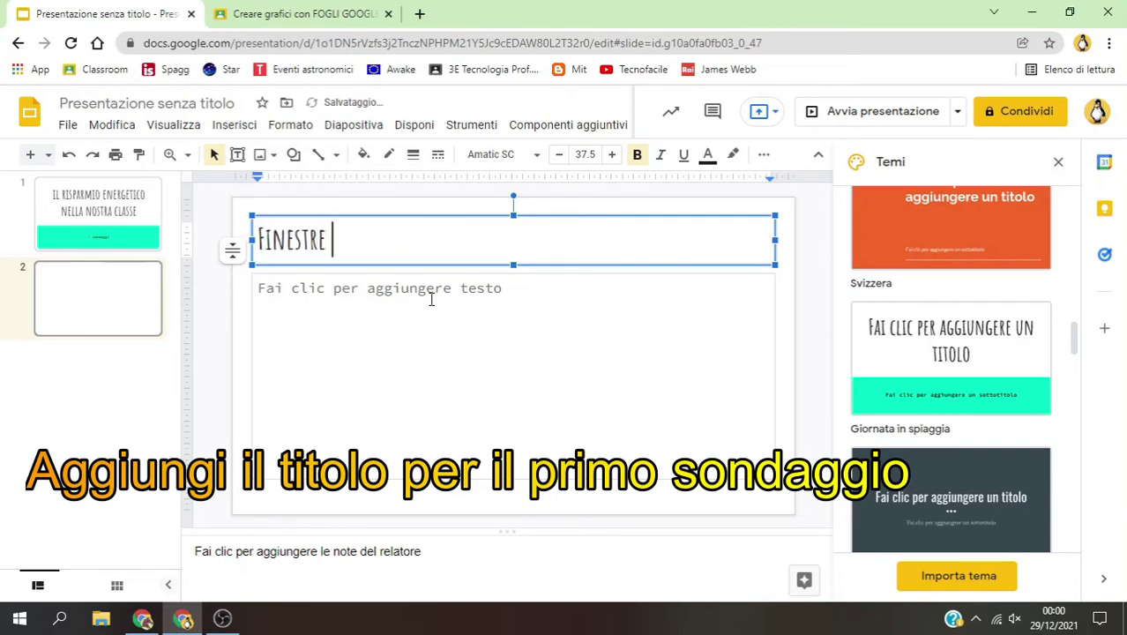
type("con i ")
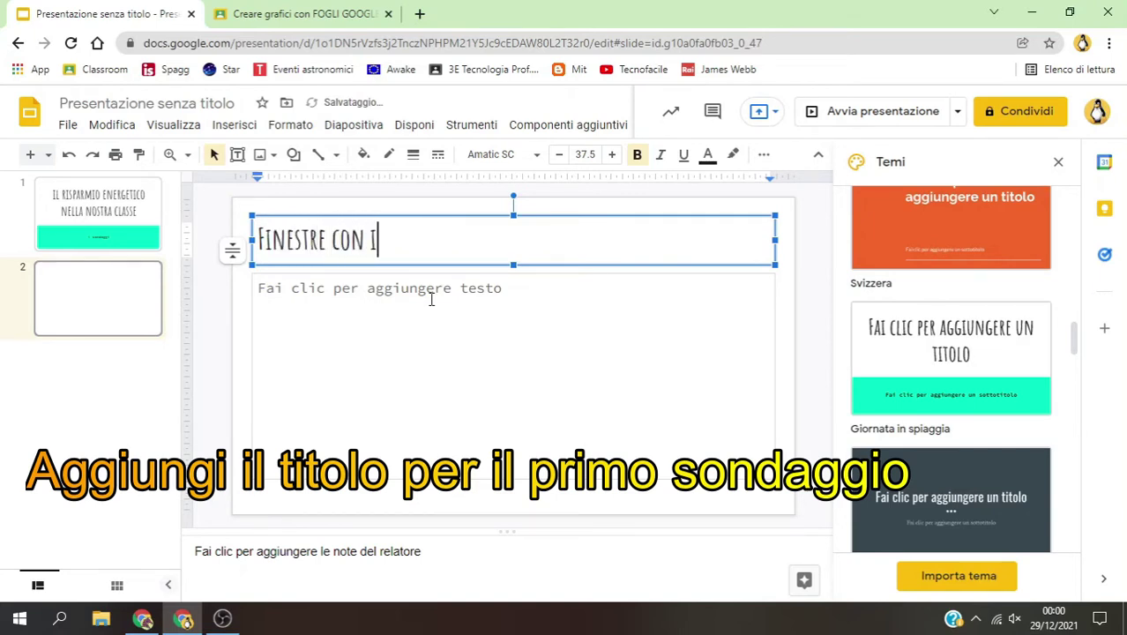
type("dopp")
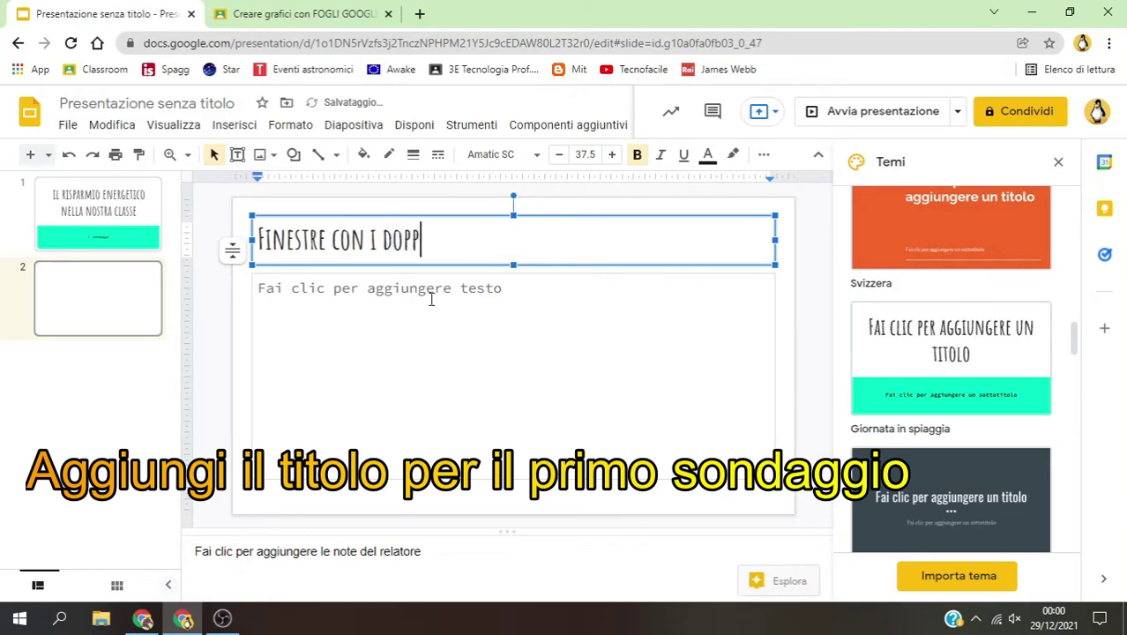
type("i vetr")
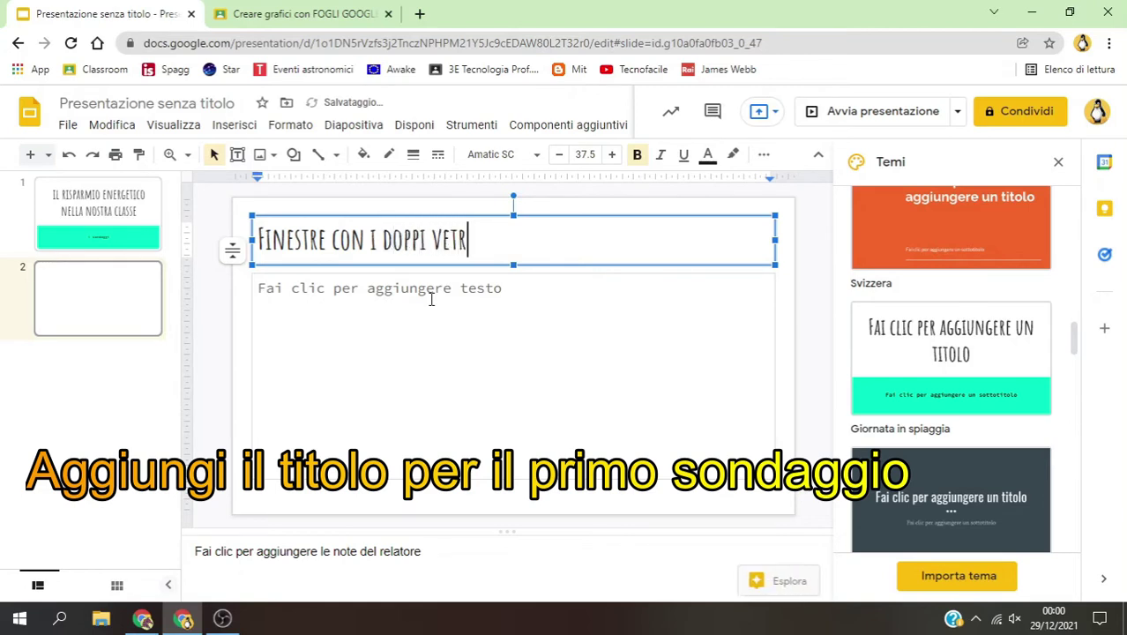
type("i")
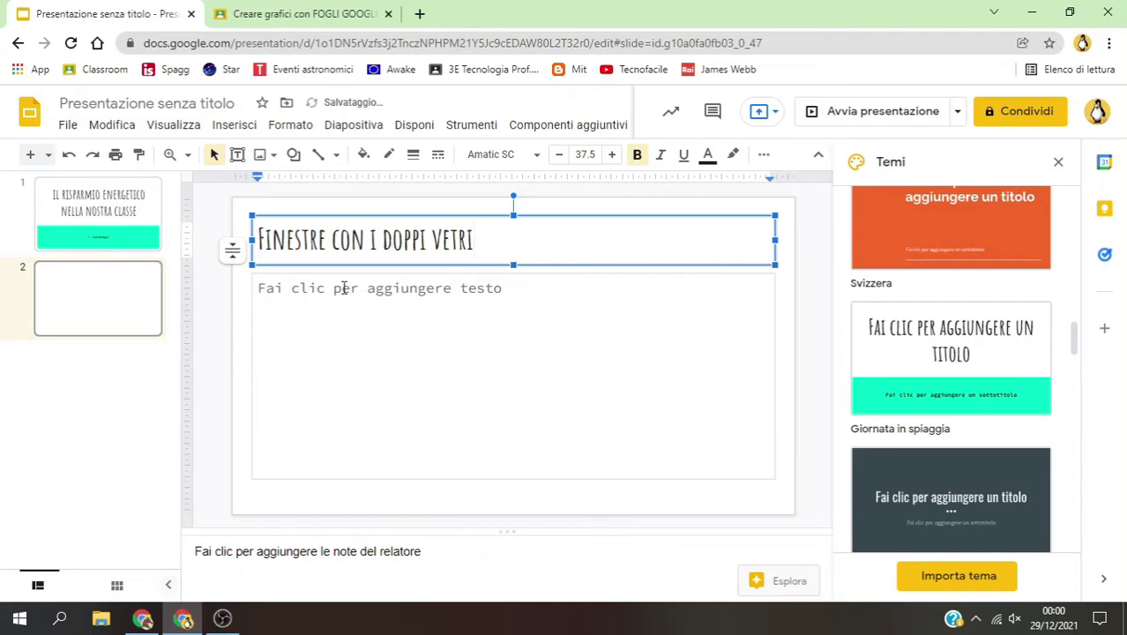
left_click(371, 307)
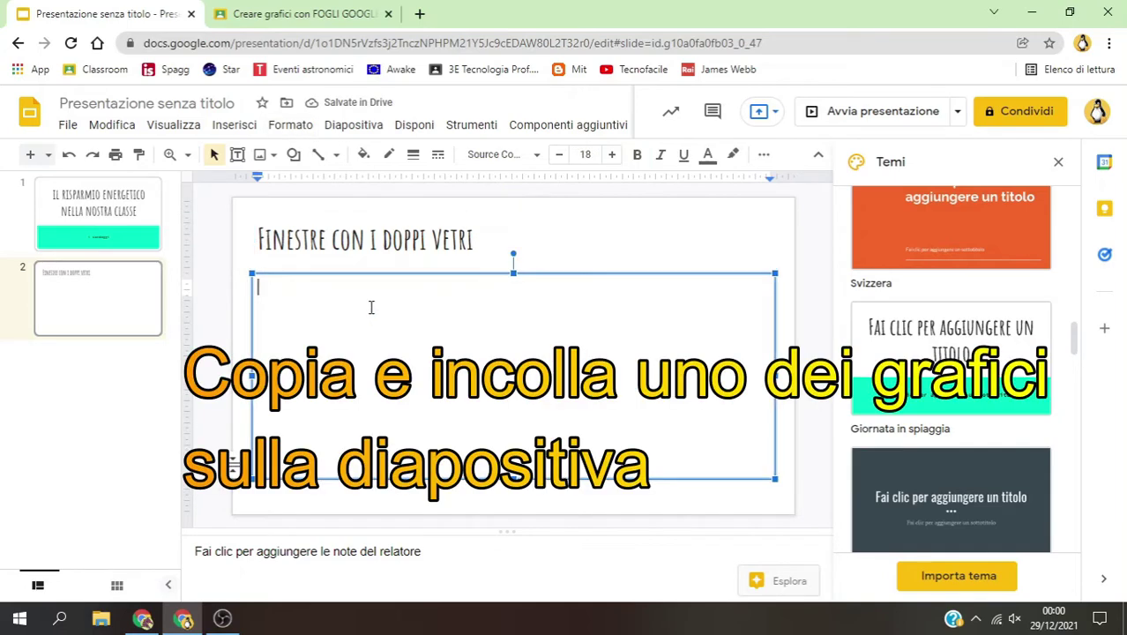
Copy the orange doppi vetri doughnut chart from the survey spreadsheet
left_click(341, 13)
left_click(391, 325)
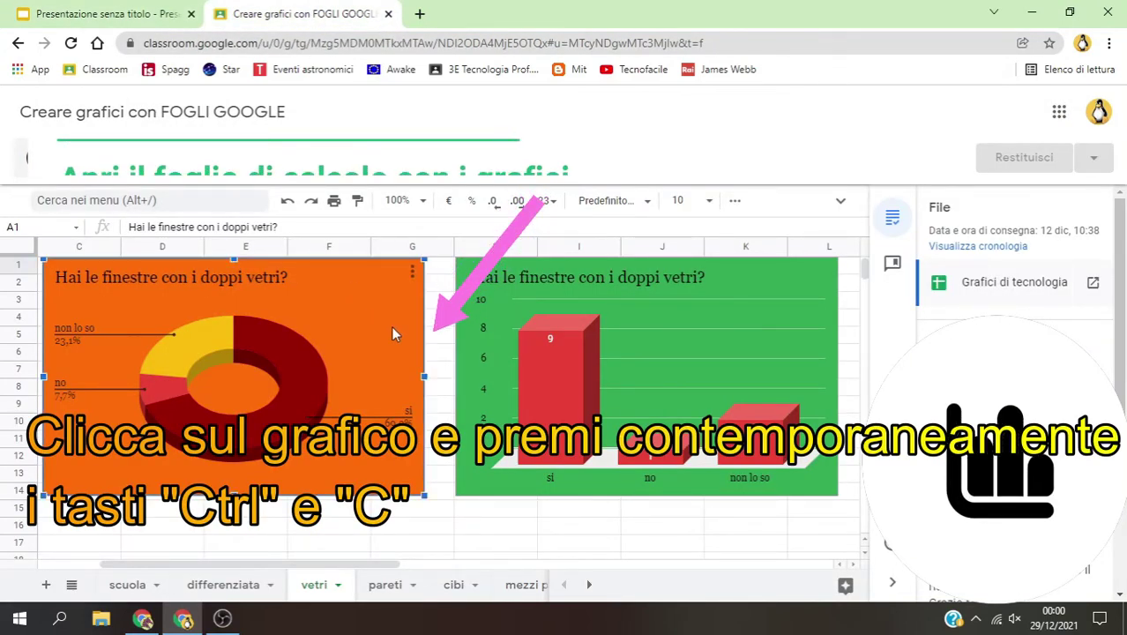
key("ctrl+c")
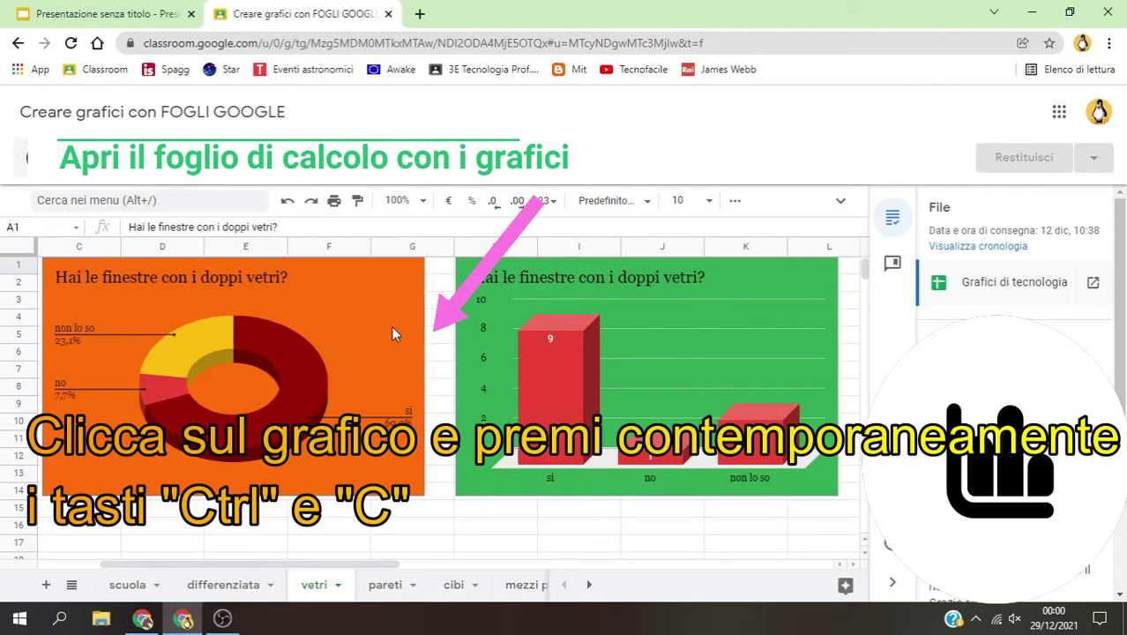
left_click(97, 13)
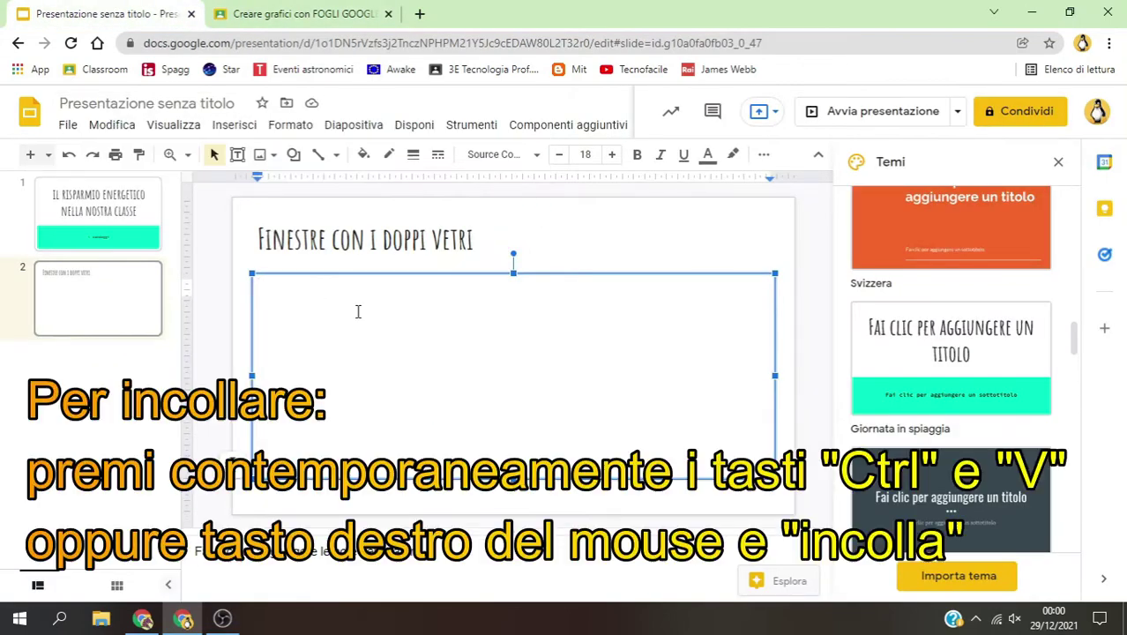
Paste the doughnut chart linked to the spreadsheet, then shrink it and move it lower right
left_click(244, 379)
key("ctrl+v")
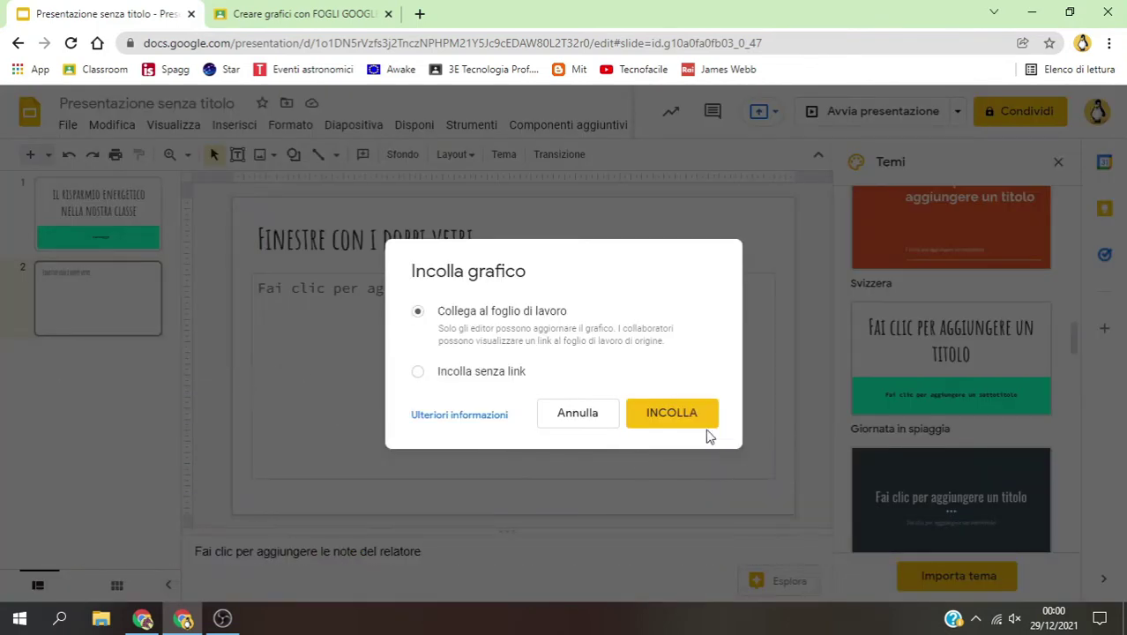
left_click(669, 416)
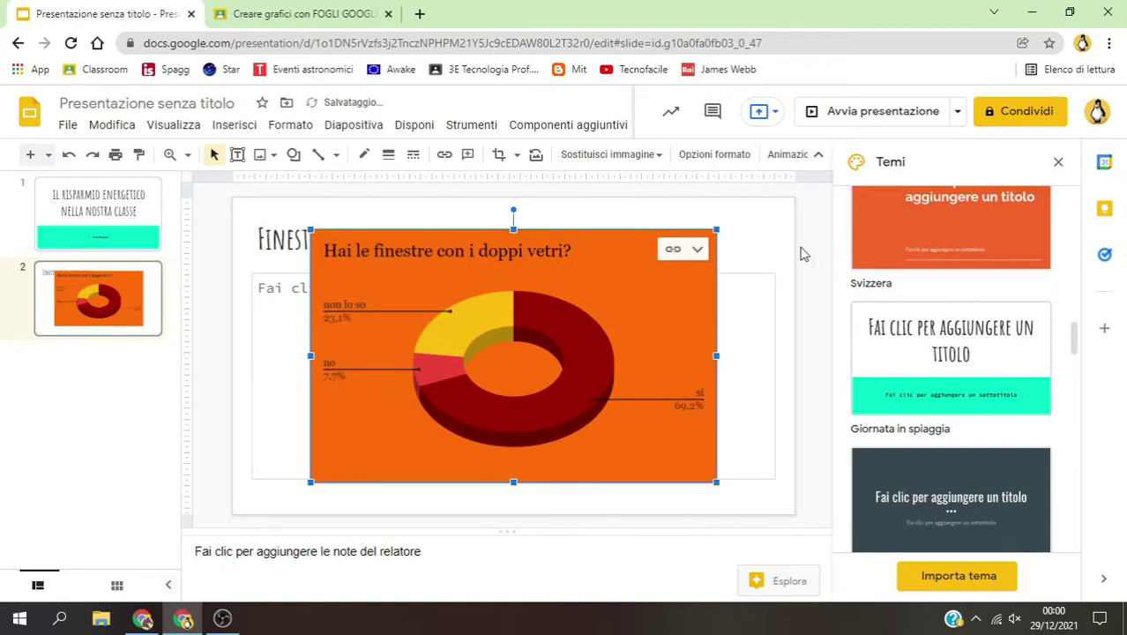
mouse_move(716, 229)
left_mouse_down()
mouse_move(636, 291)
mouse_move(596, 305)
left_mouse_up()
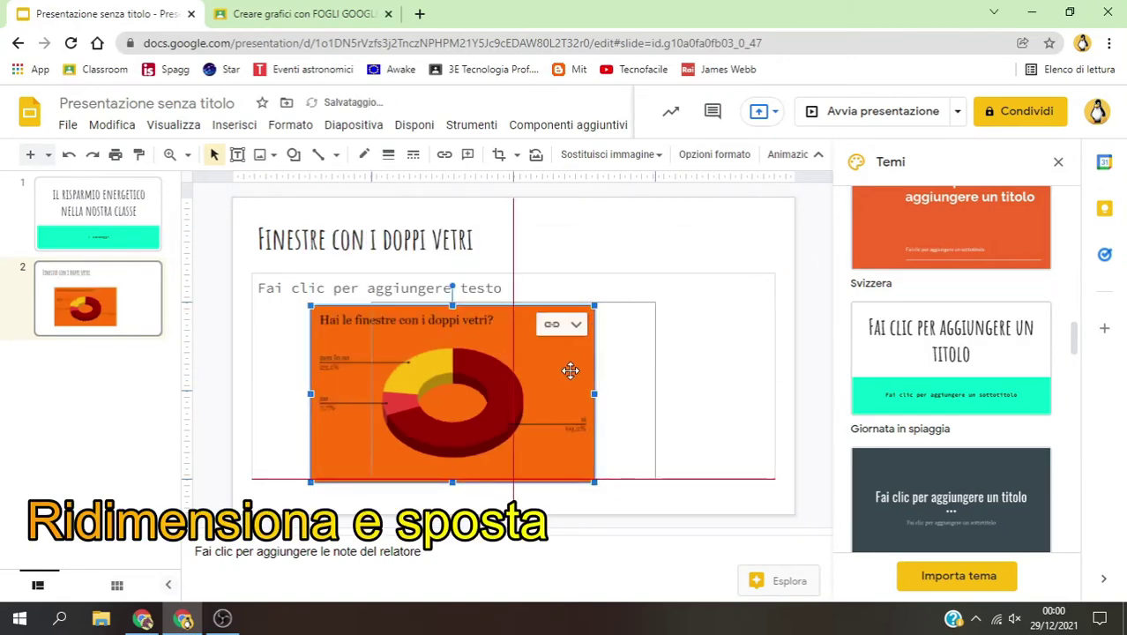
left_click_drag(569, 370, 731, 368)
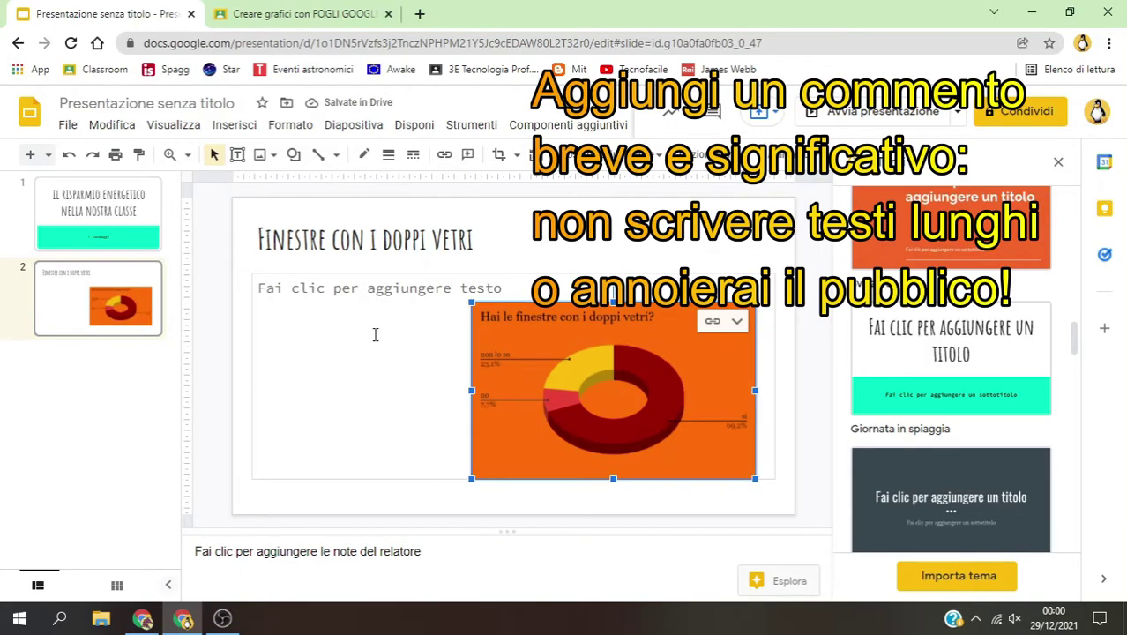
Narrow the body box left of the chart and write 'Quasi tutti hanno le finestre con i doppi vetri!'
left_click(291, 313)
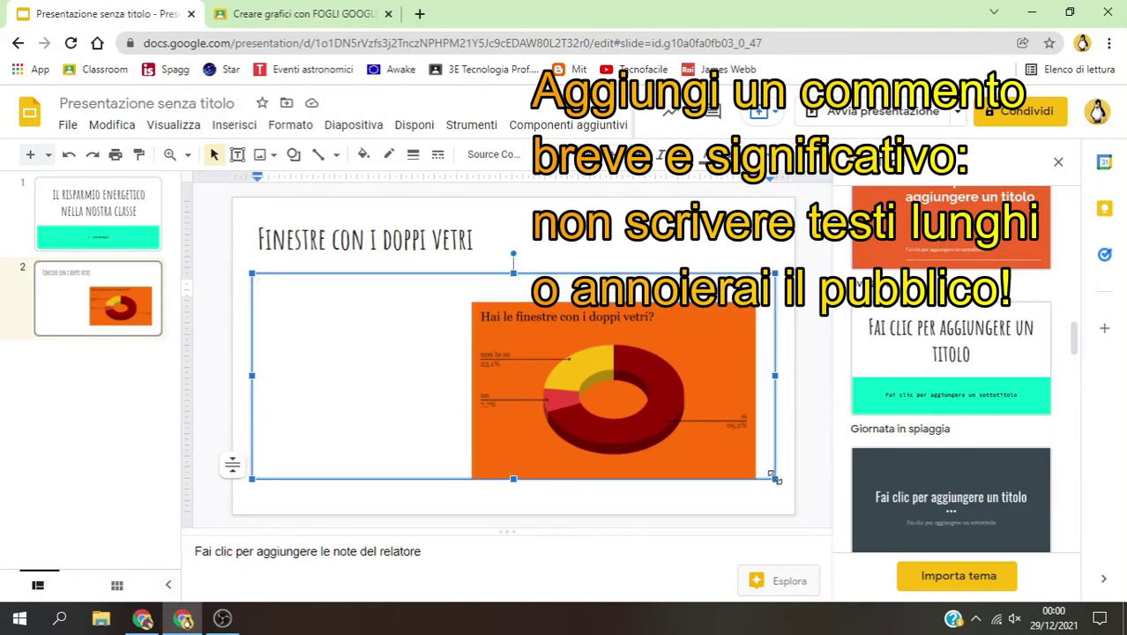
mouse_move(774, 478)
left_mouse_down()
mouse_move(561, 416)
mouse_move(448, 360)
left_mouse_up()
left_click(411, 316)
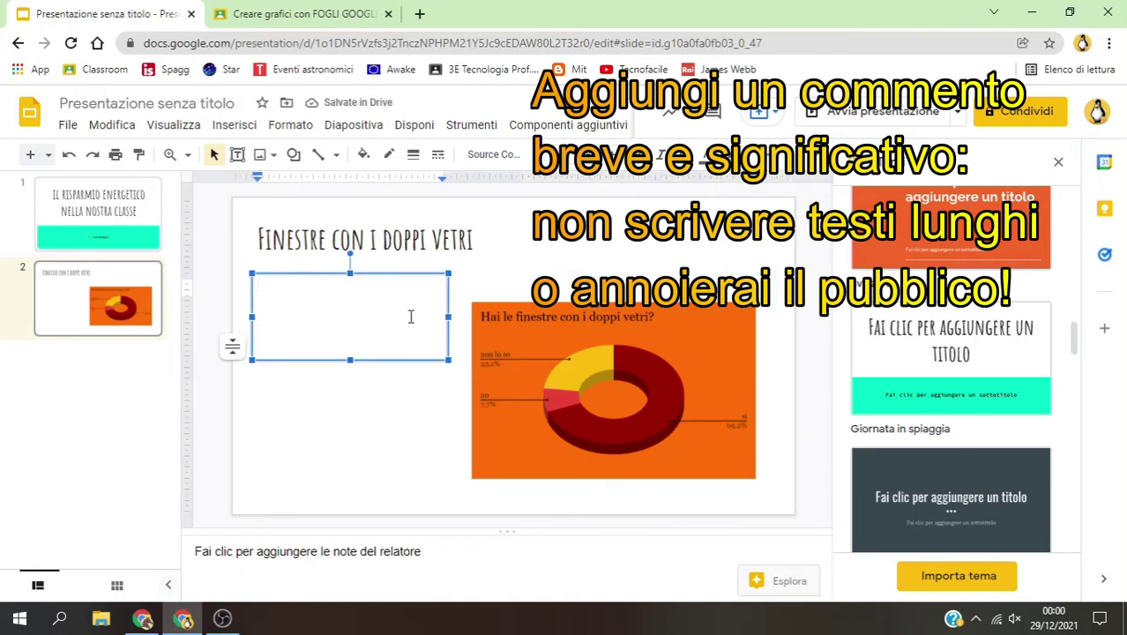
type("Qu")
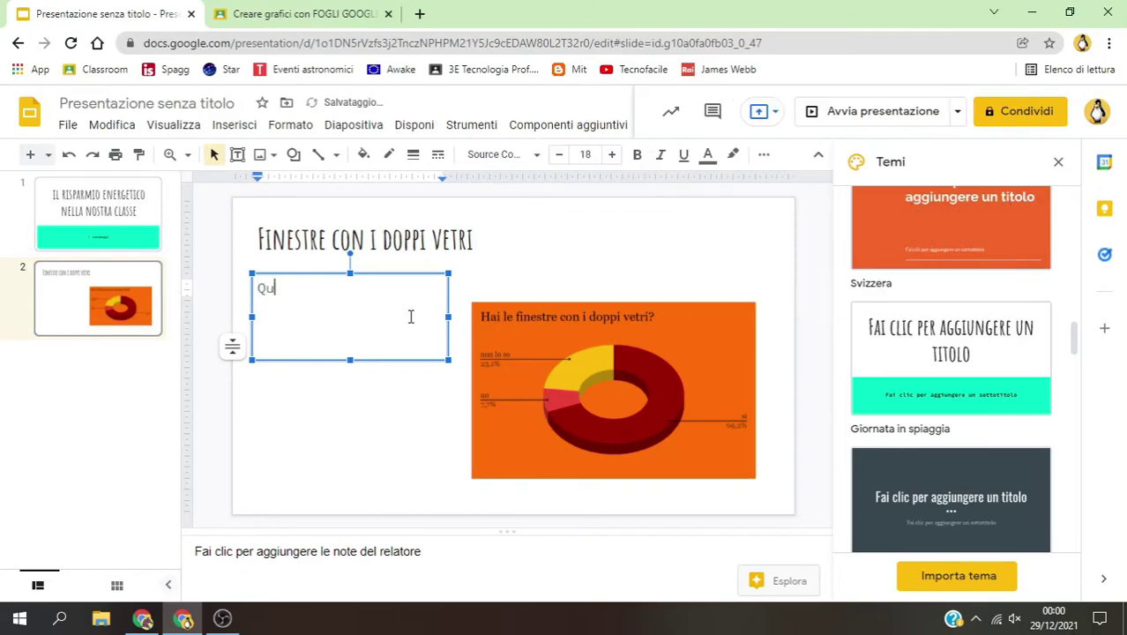
type("asi tu")
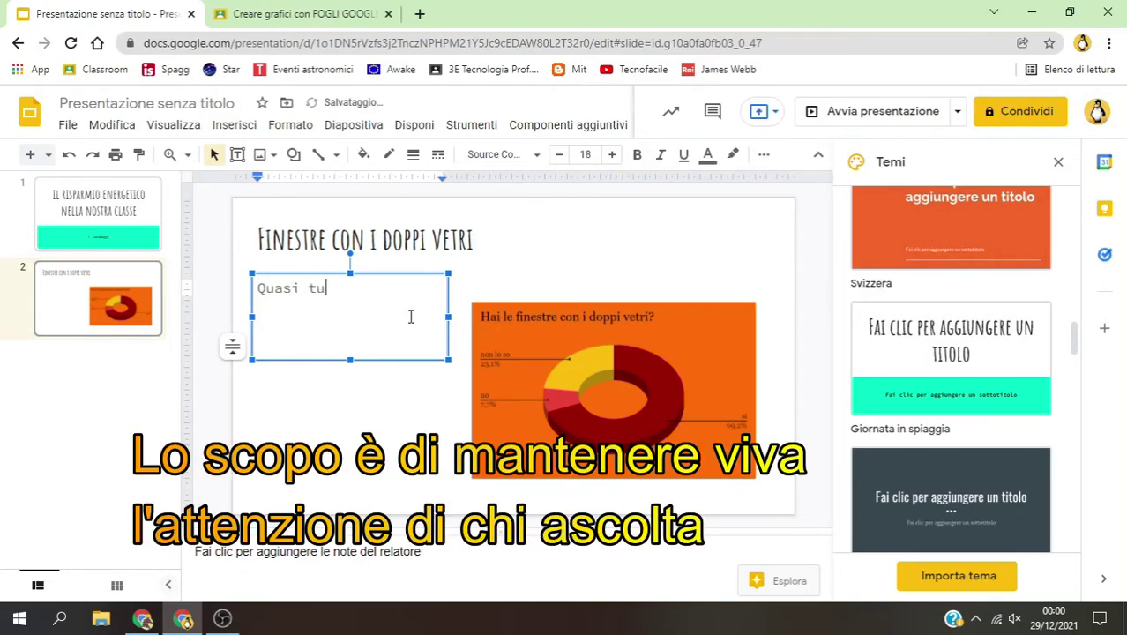
type("tt")
type("i")
type(" finestre con i dop")
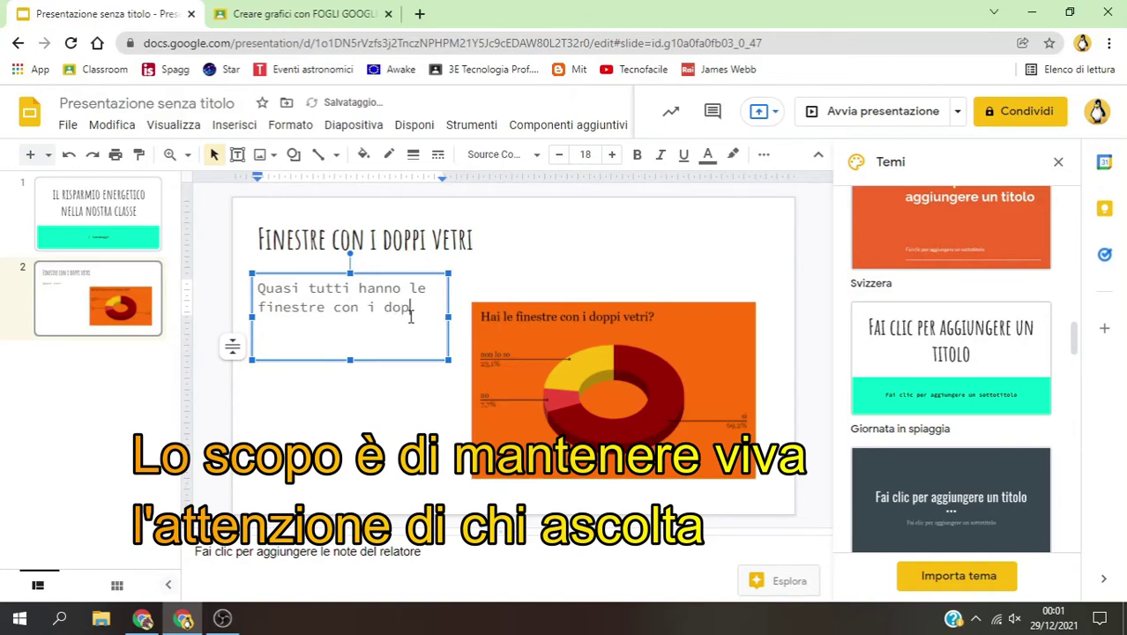
type("vetr")
type("i!")
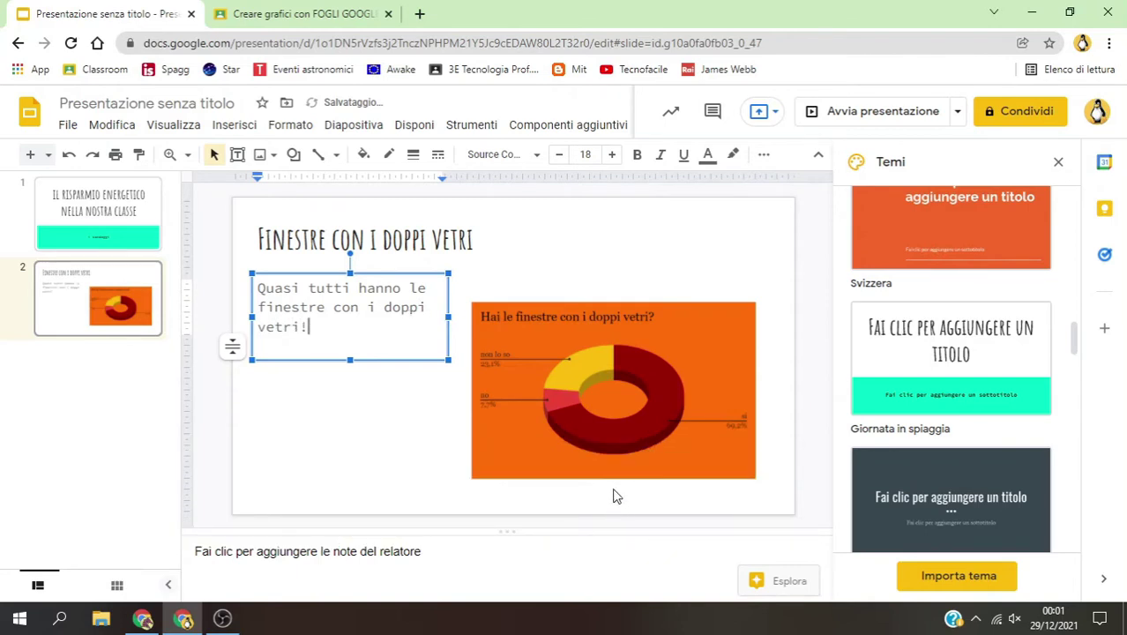
left_click(346, 418)
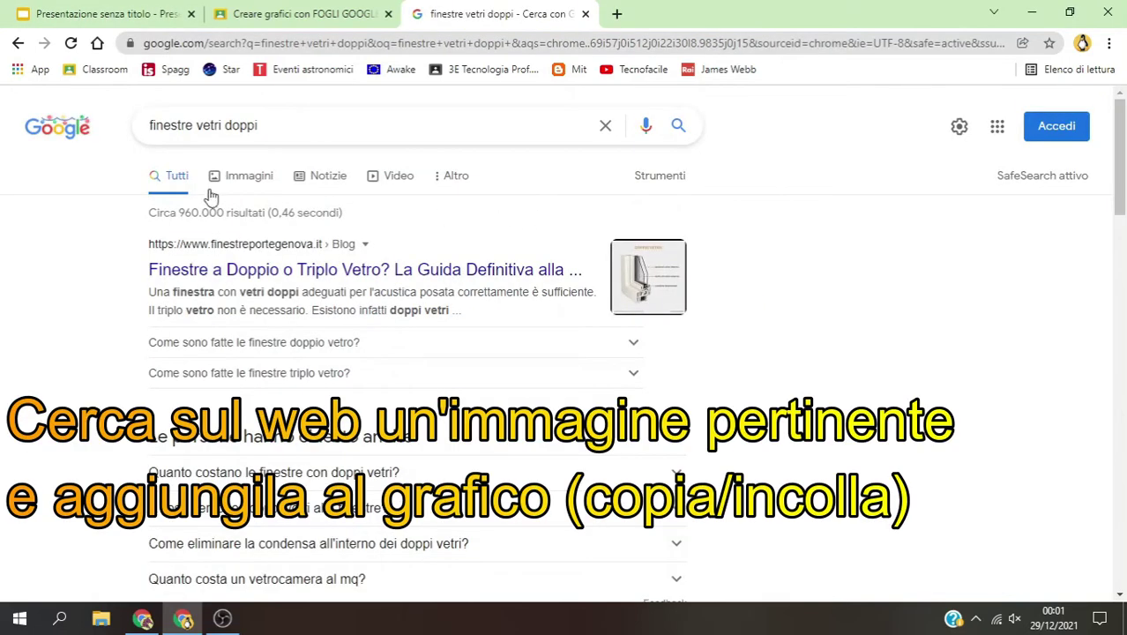
Copy the window cross-section picture from the 'finestre vetri doppi' image results
left_click(250, 177)
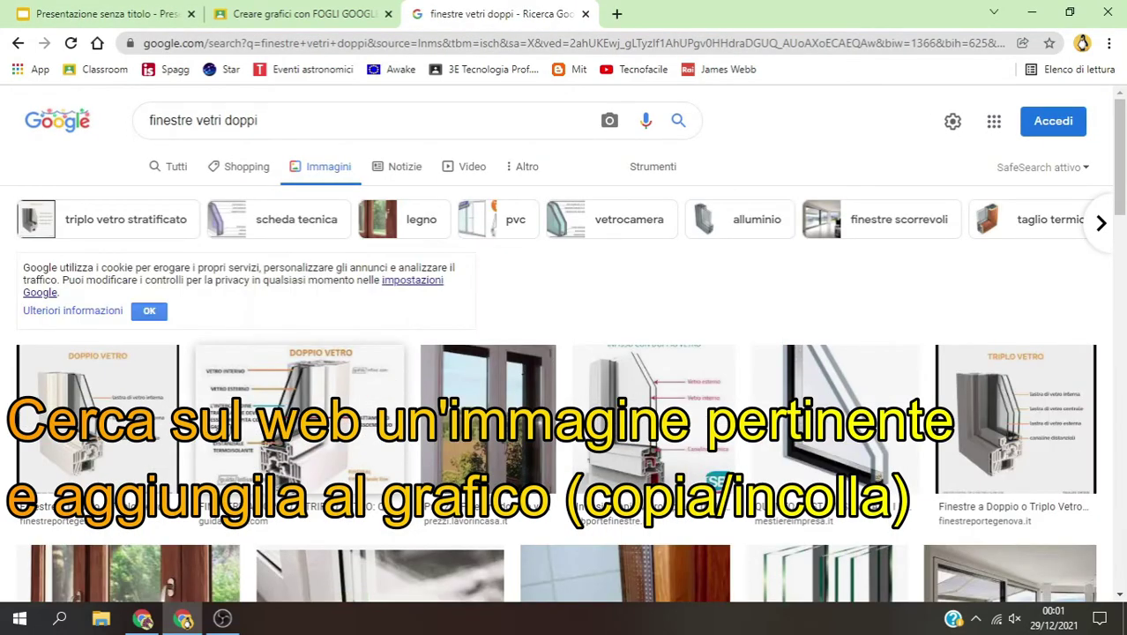
scroll(172, 392, "down", 1)
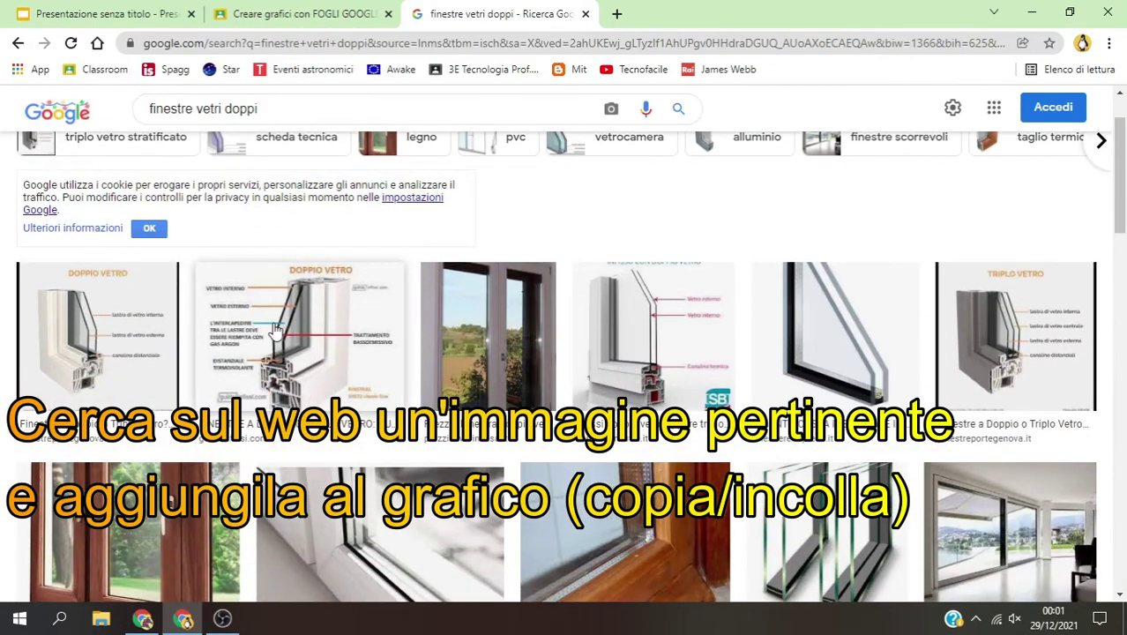
scroll(275, 328, "down", 1)
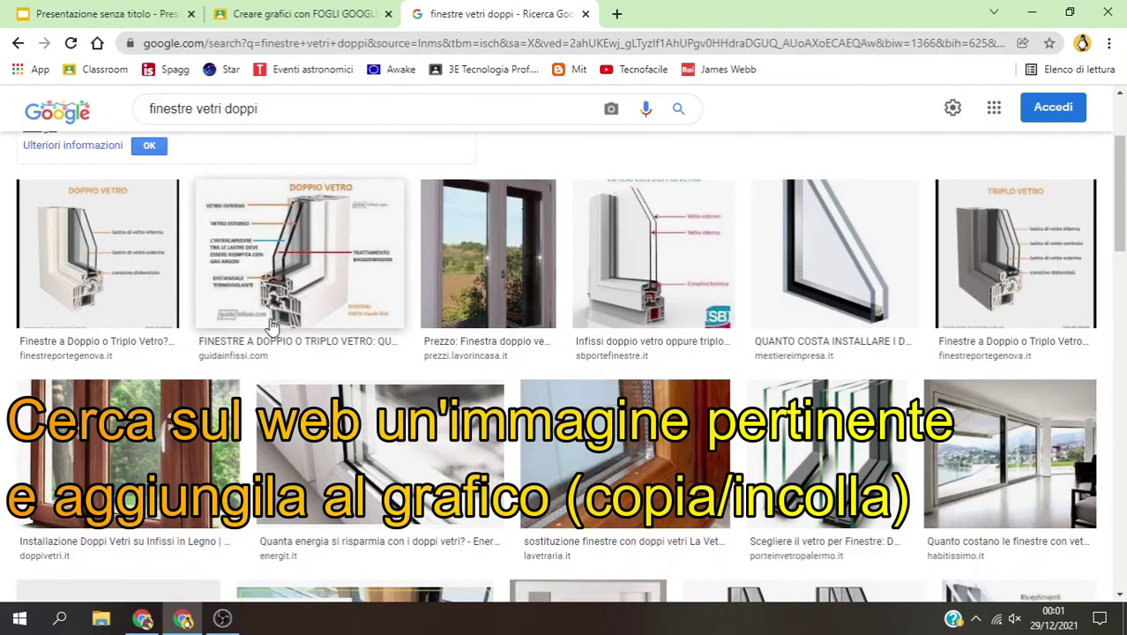
scroll(273, 326, "down", 2)
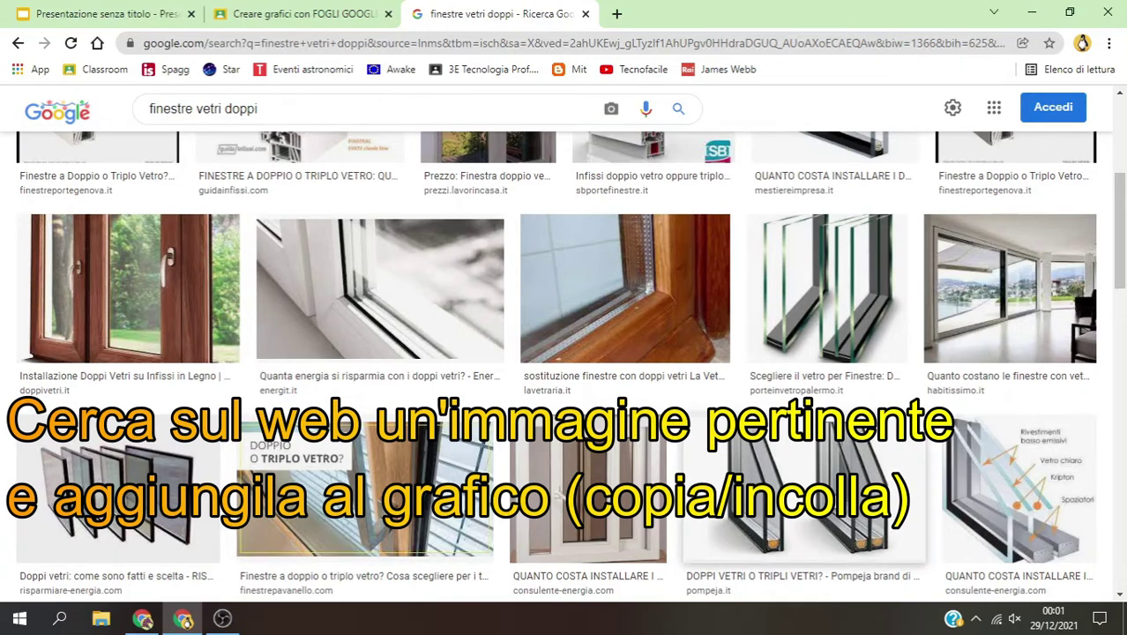
right_click(968, 469)
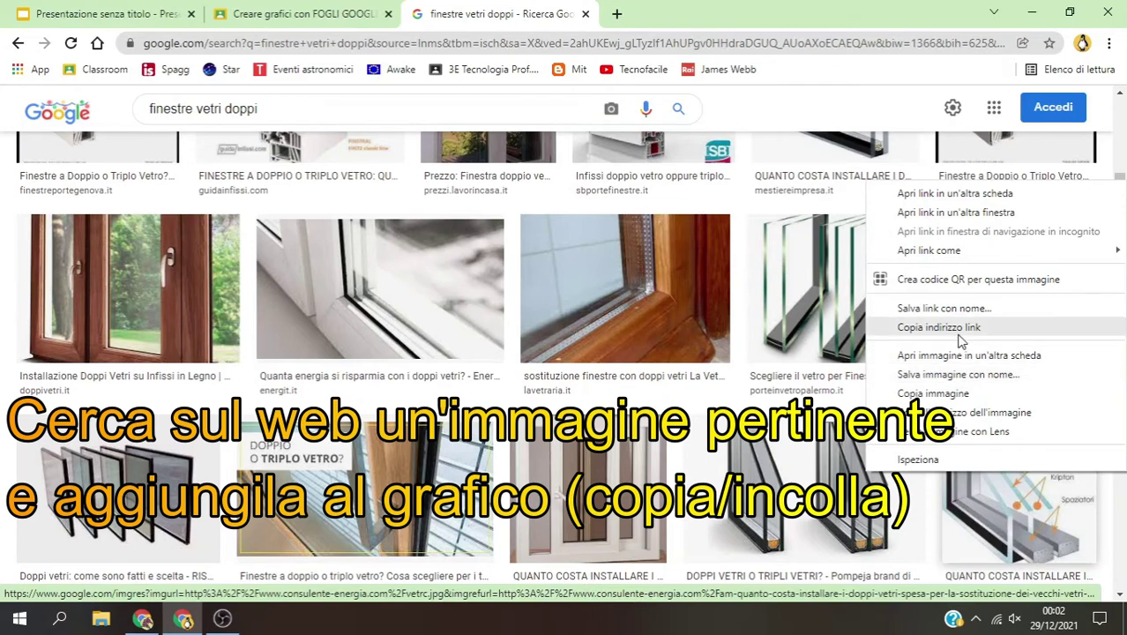
left_click(933, 394)
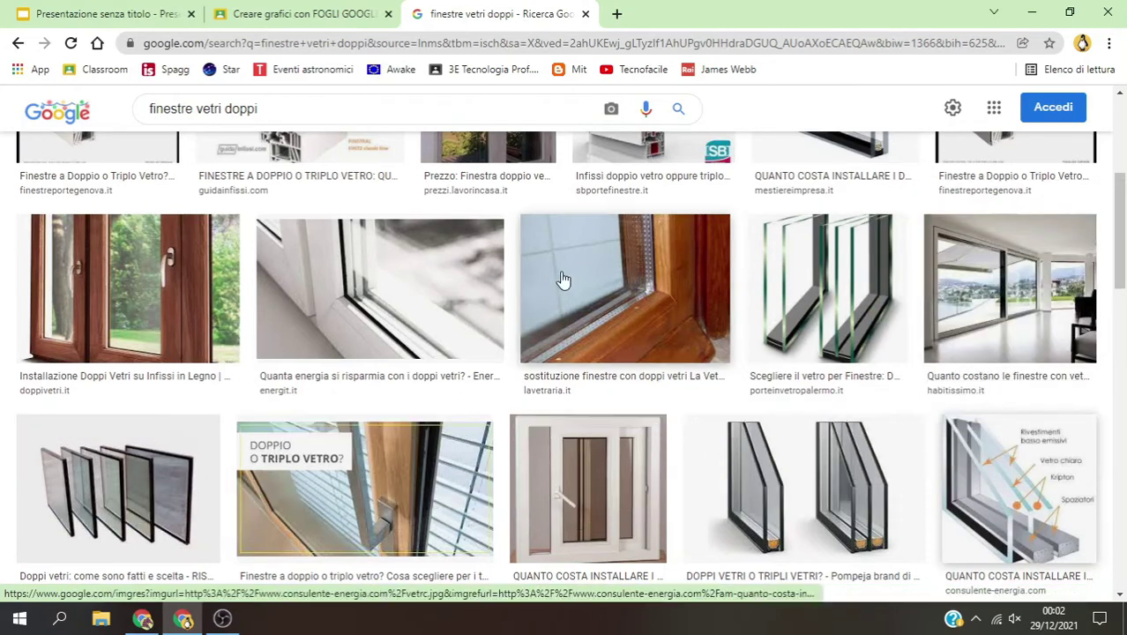
key("ctrl+1")
right_click(328, 440)
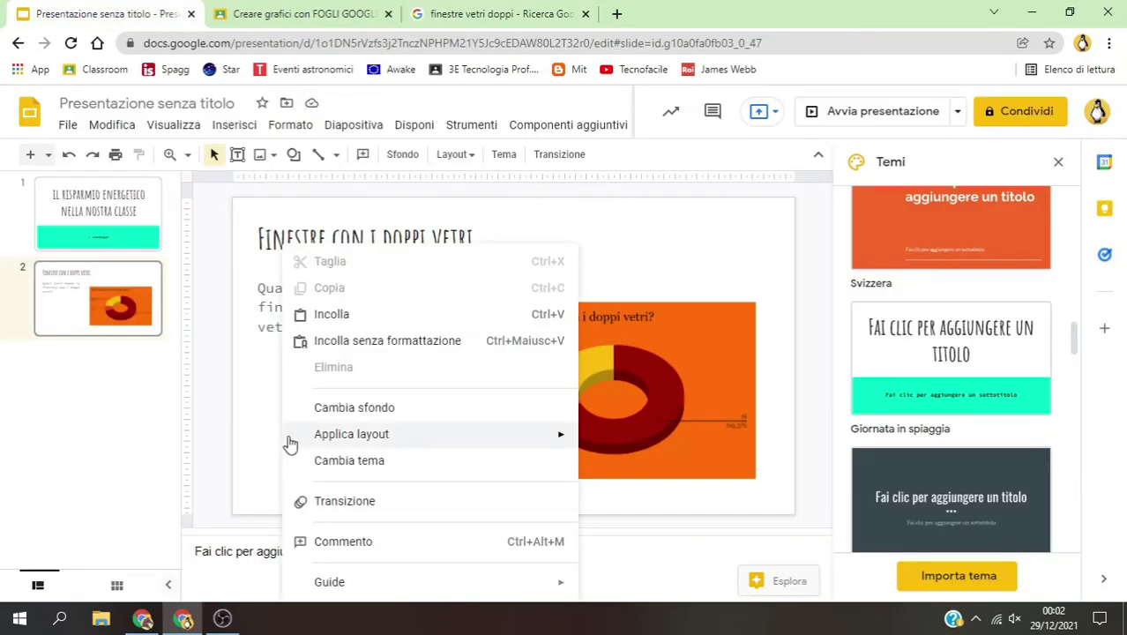
Paste the window picture on slide 2 below the comment text, beside the chart
left_click(335, 314)
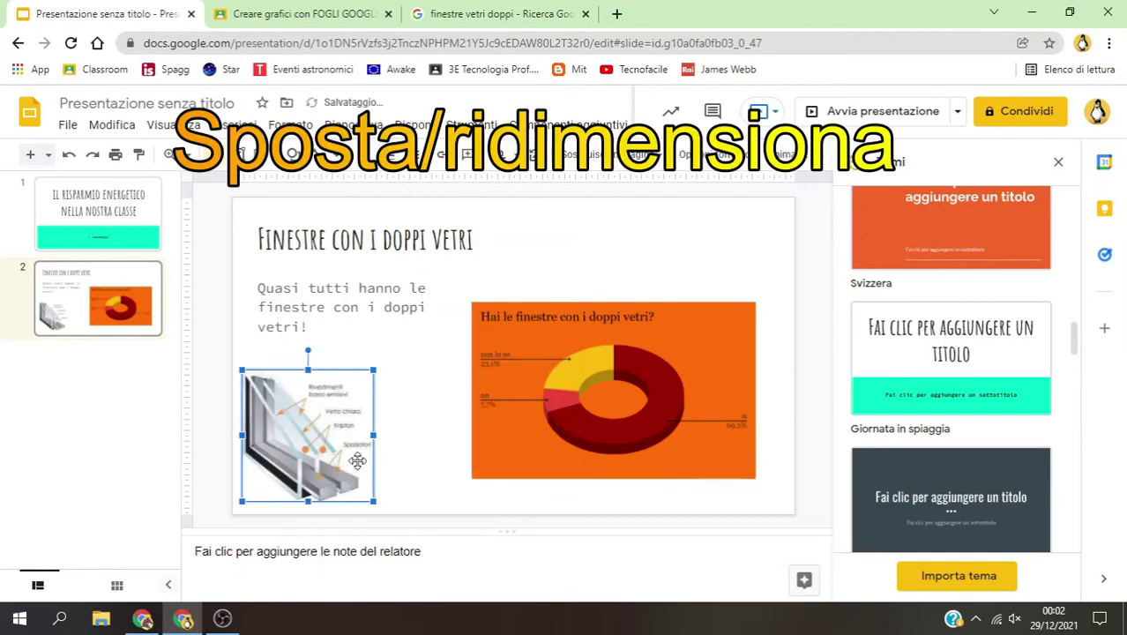
left_click_drag(373, 434, 367, 426)
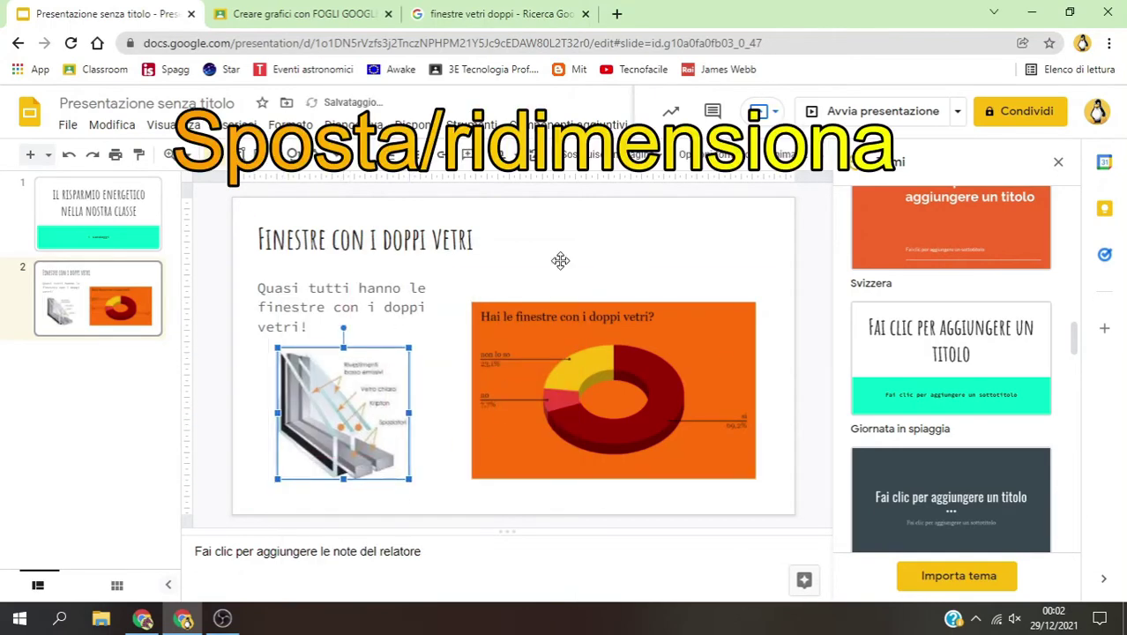
left_click(562, 256)
left_click(137, 431)
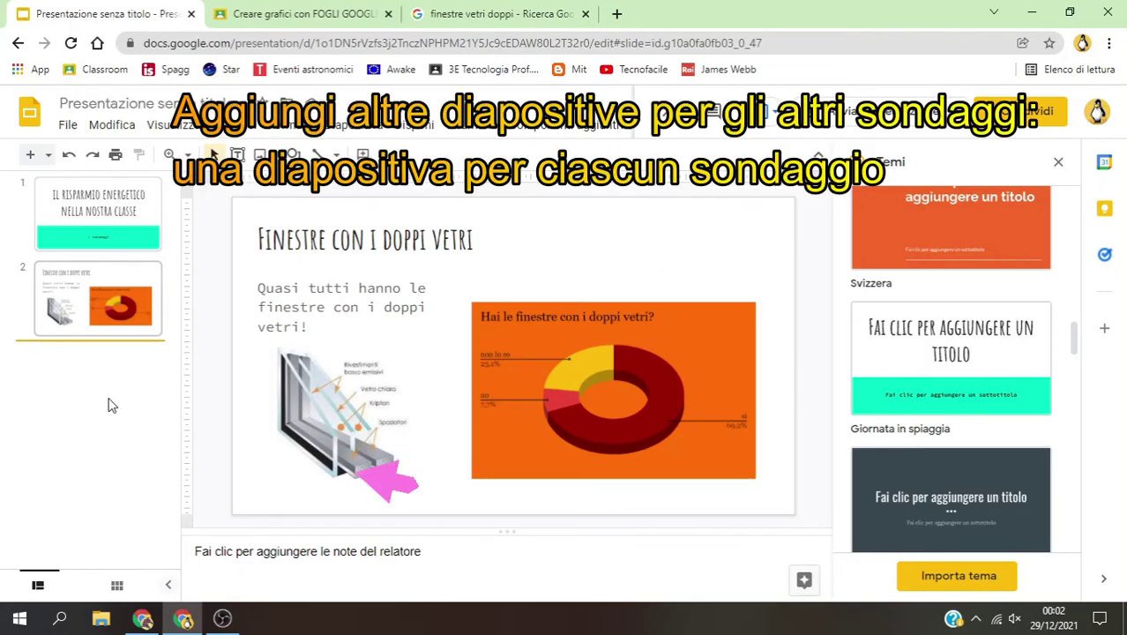
Insert a blank slide 3 after slide 2, erasing a mistyped 'INSE' title attempt
right_click(76, 385)
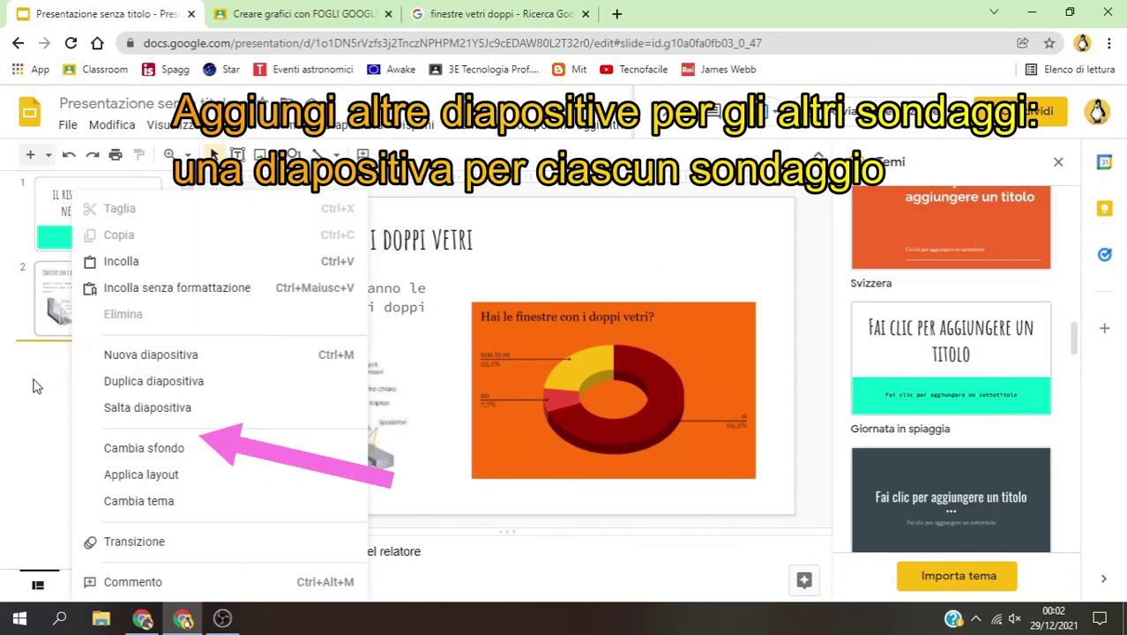
left_click(165, 353)
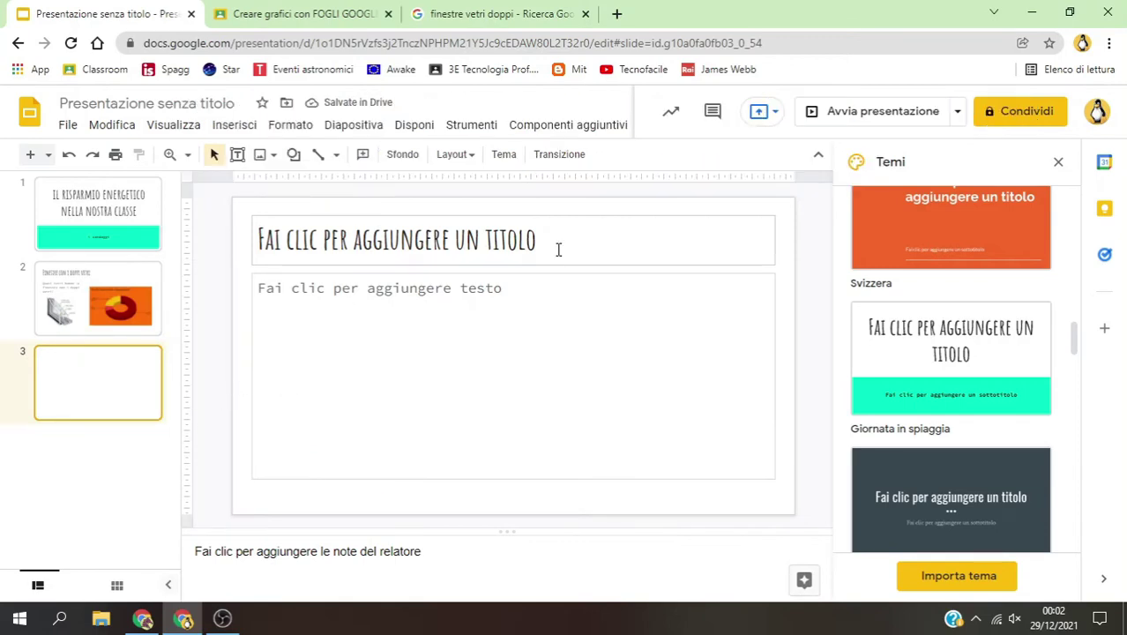
left_click(556, 254)
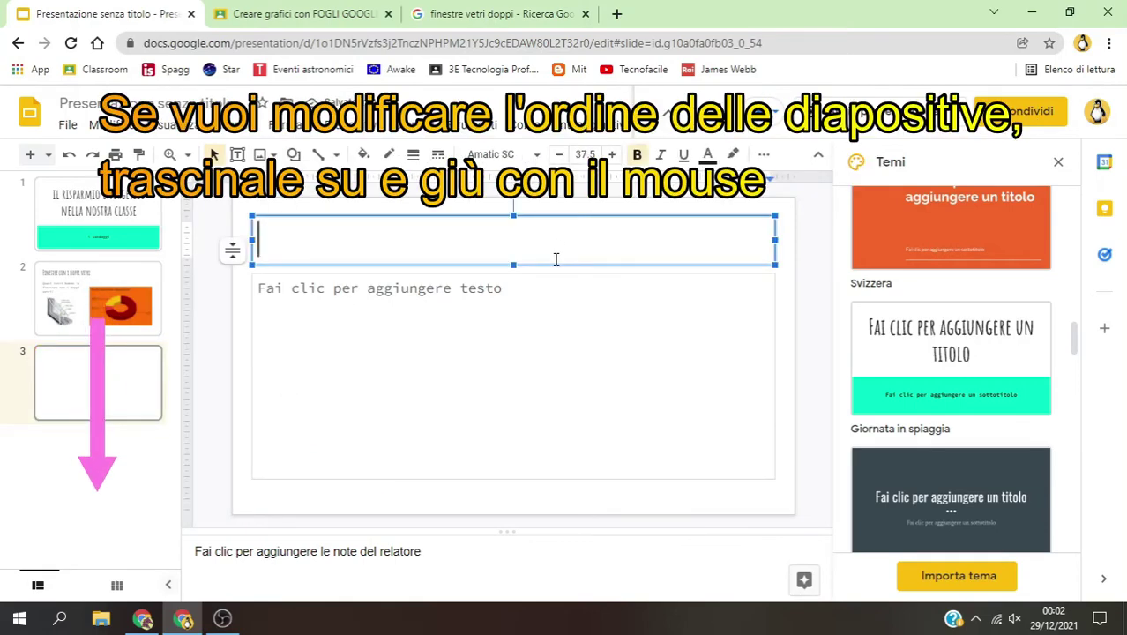
type("IN")
type("SE")
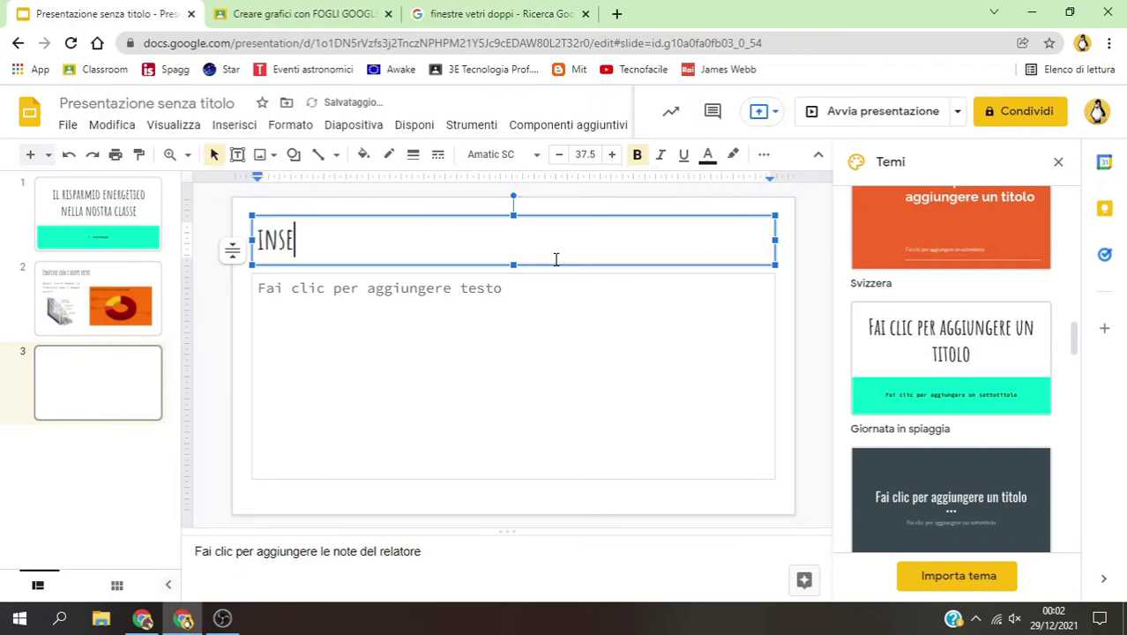
key("BackSpace")
key("BackSpace")
key("BackSpace")
key("BackSpace")
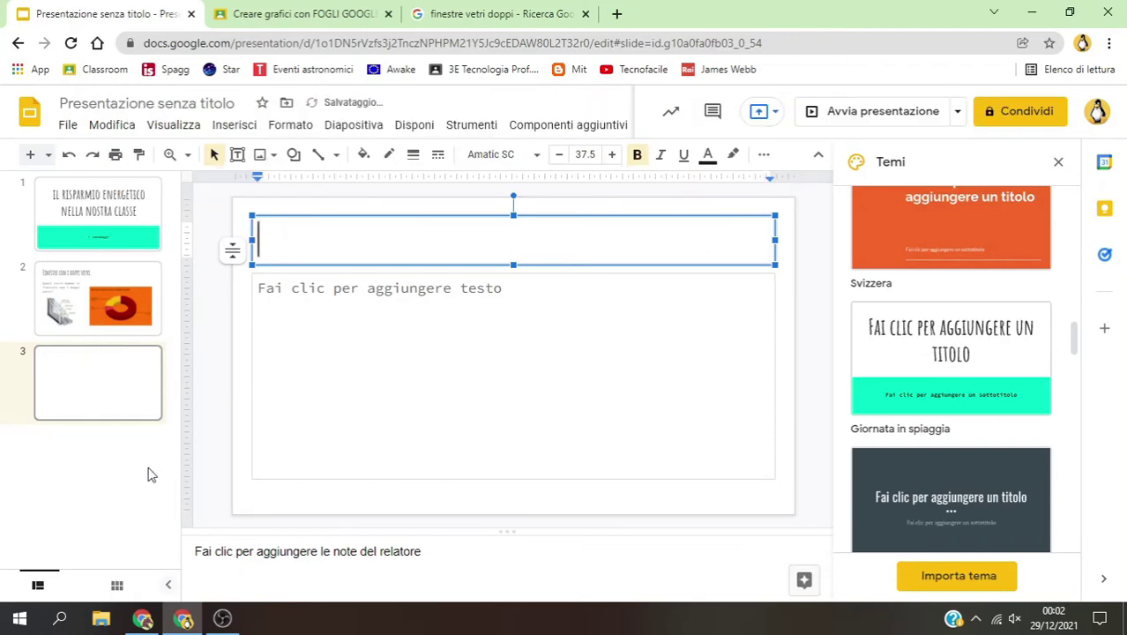
left_click(99, 461)
Insert a new slide 4 after slide 3 and title it 'Grazie per l'attenzione'
right_click(99, 459)
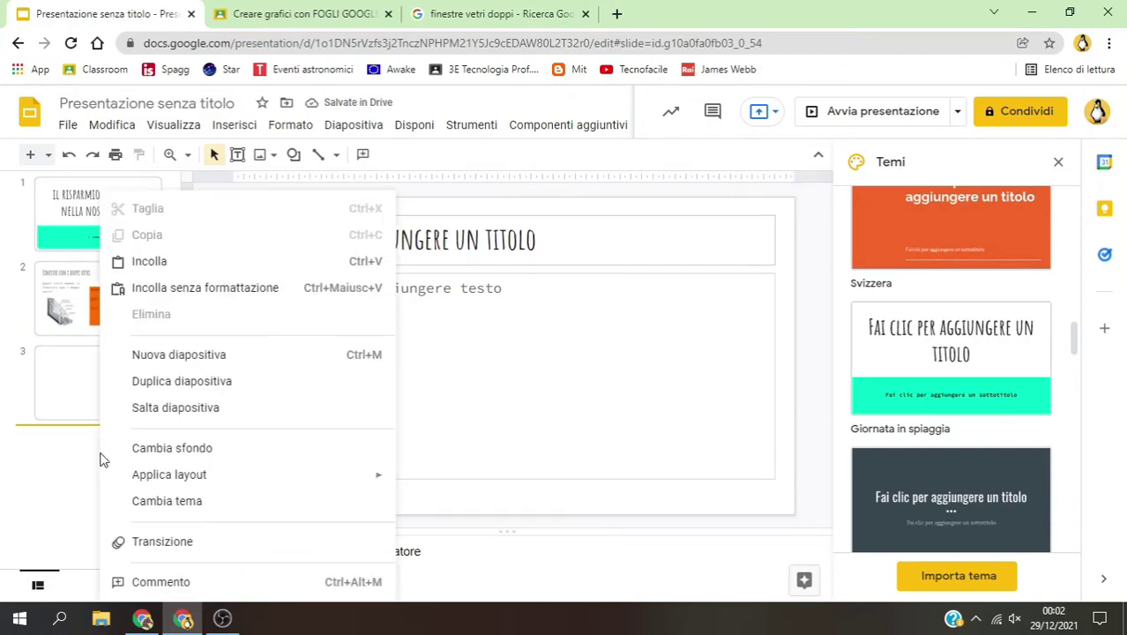
left_click(189, 358)
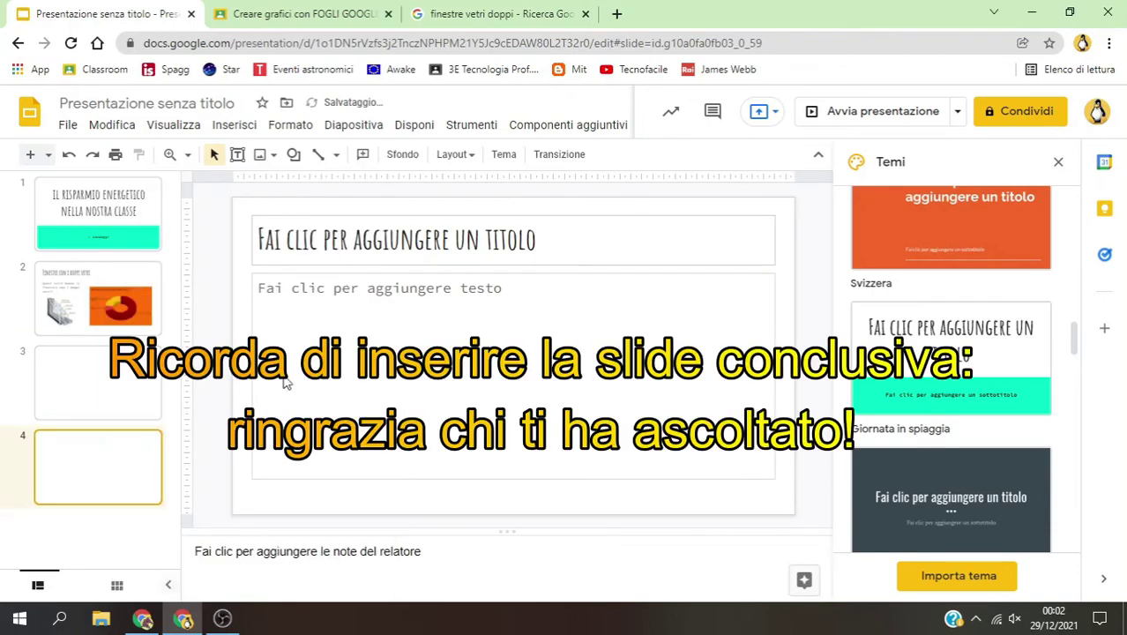
left_click(571, 247)
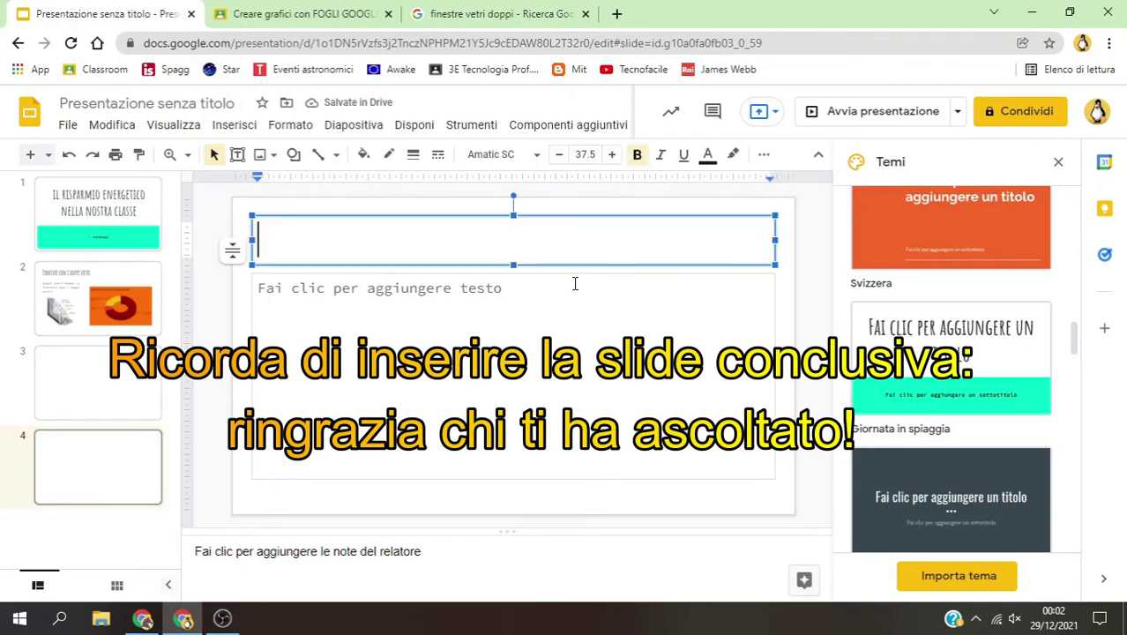
type("Graz")
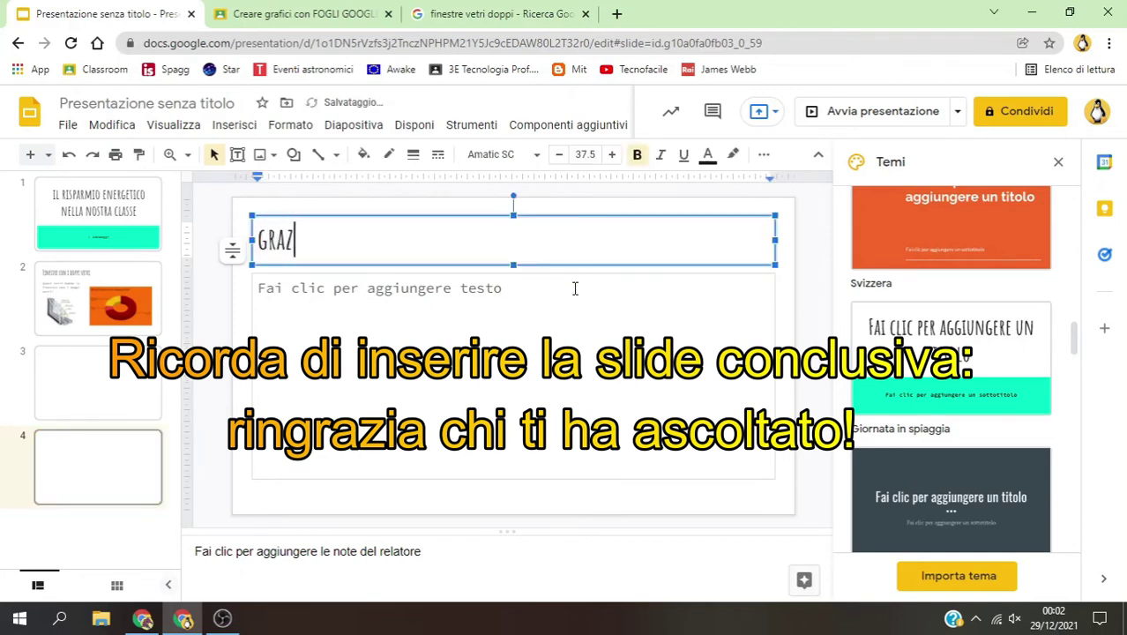
type("ie ")
type("per l")
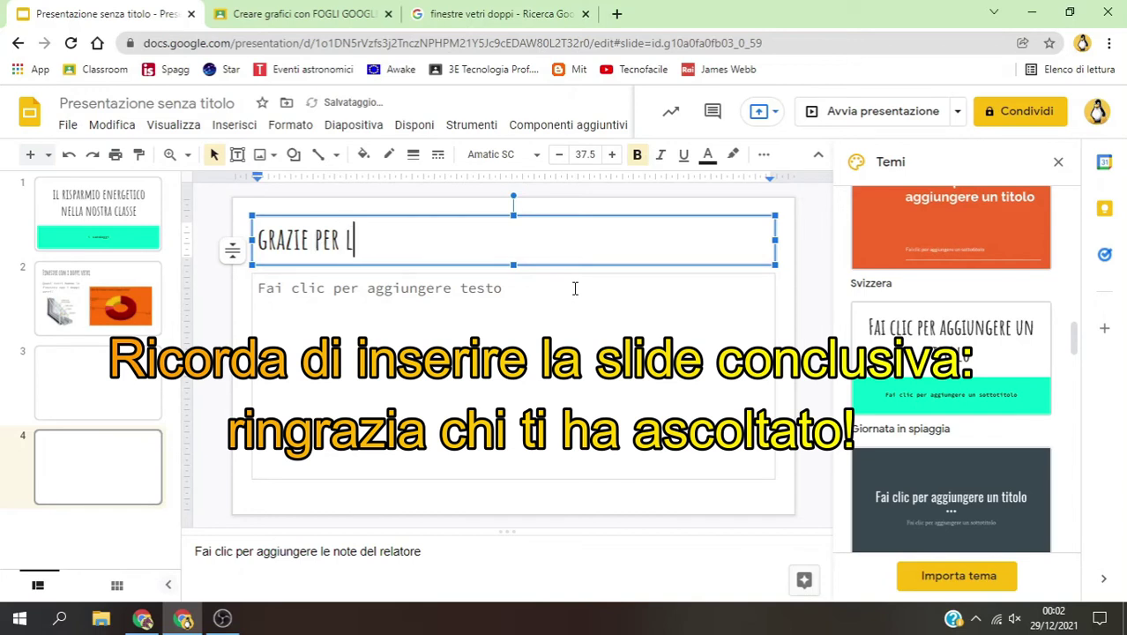
type("'atte")
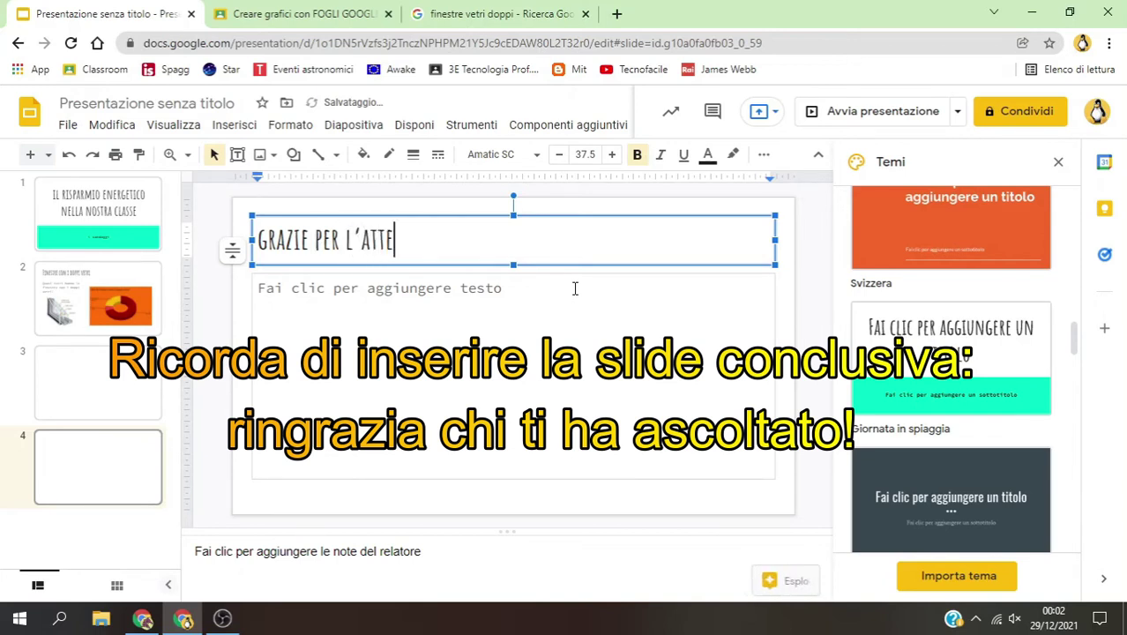
type("nzion")
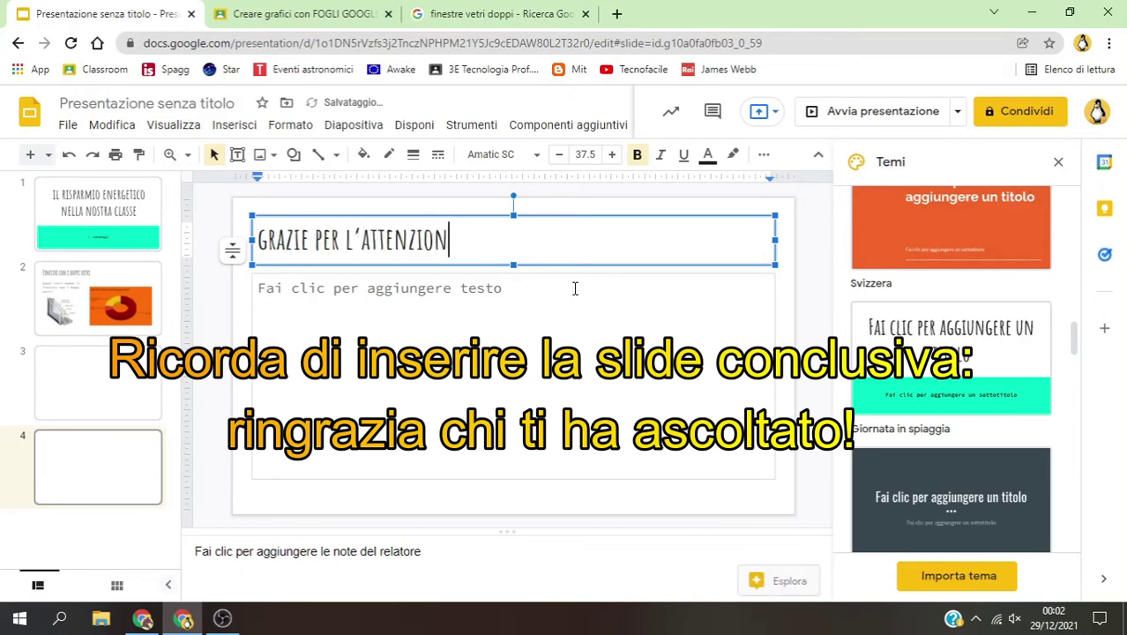
type("e")
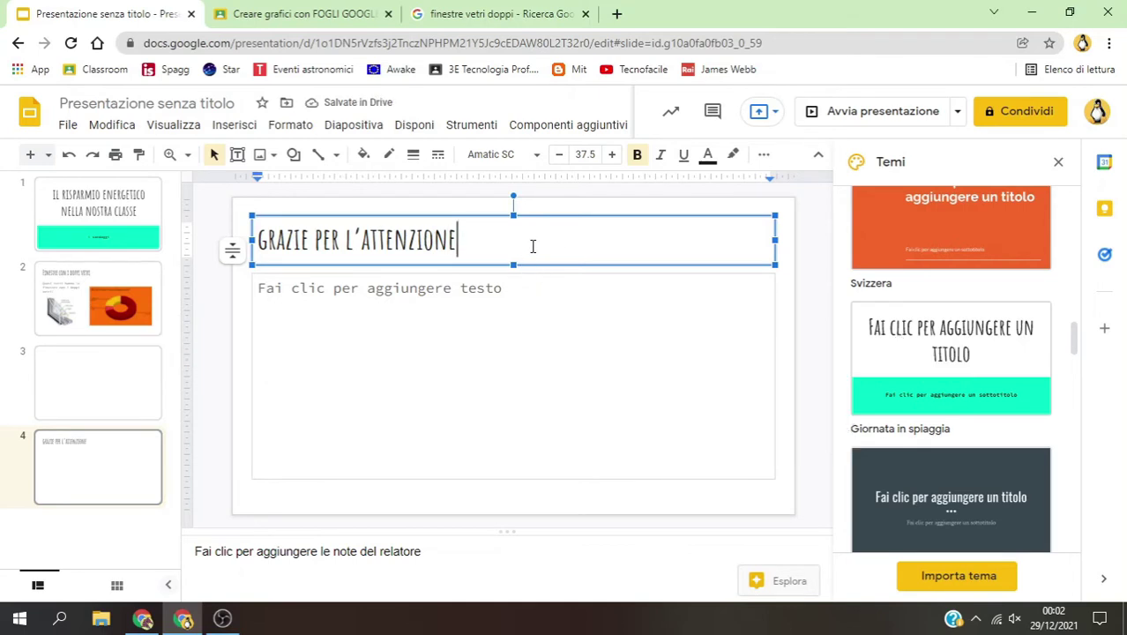
Centre-align the GRAZIE PER L'ATTENZIONE title
left_click(764, 154)
left_click(409, 185)
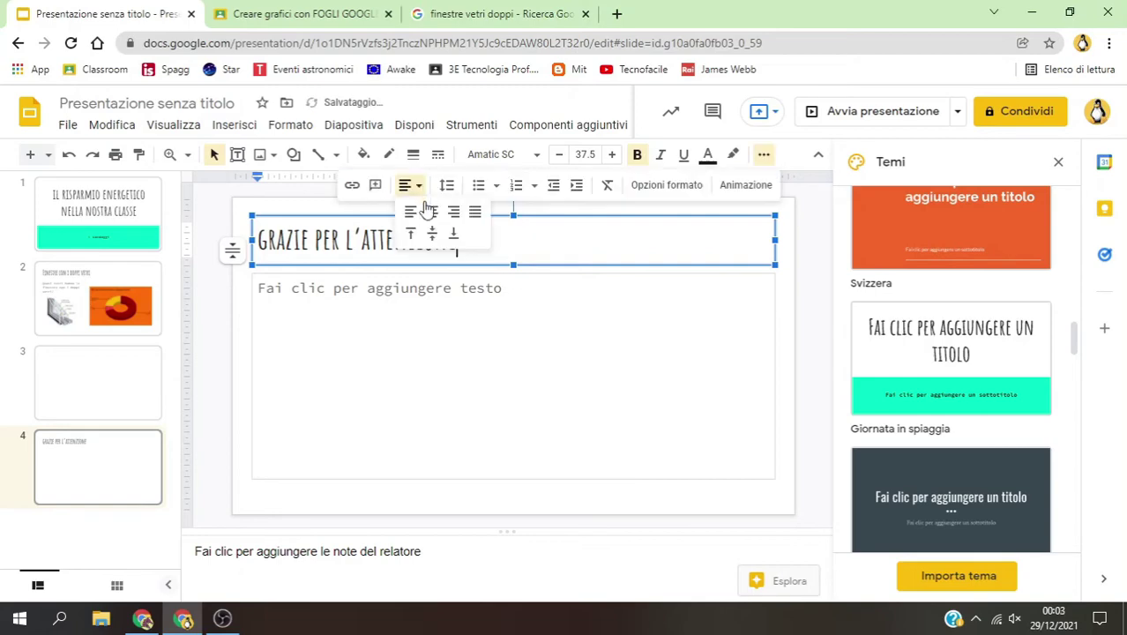
left_click(422, 214)
Copy the multilingual thank-you word-cloud picture from the 'grazie per l'attenzione' image results
left_click(445, 306)
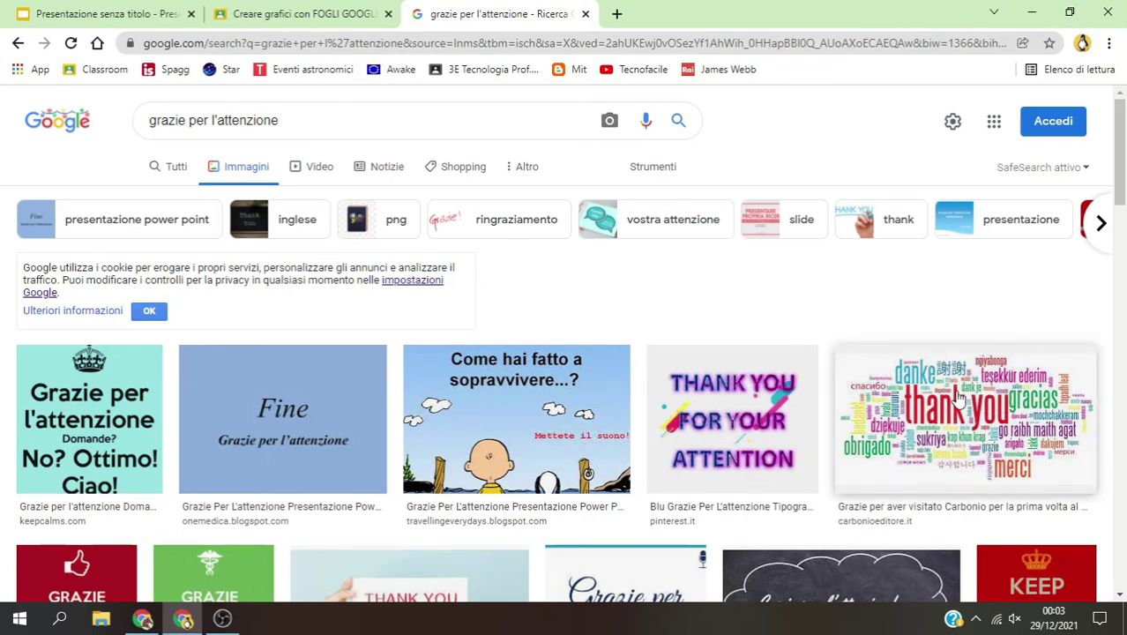
left_click(959, 398)
right_click(836, 241)
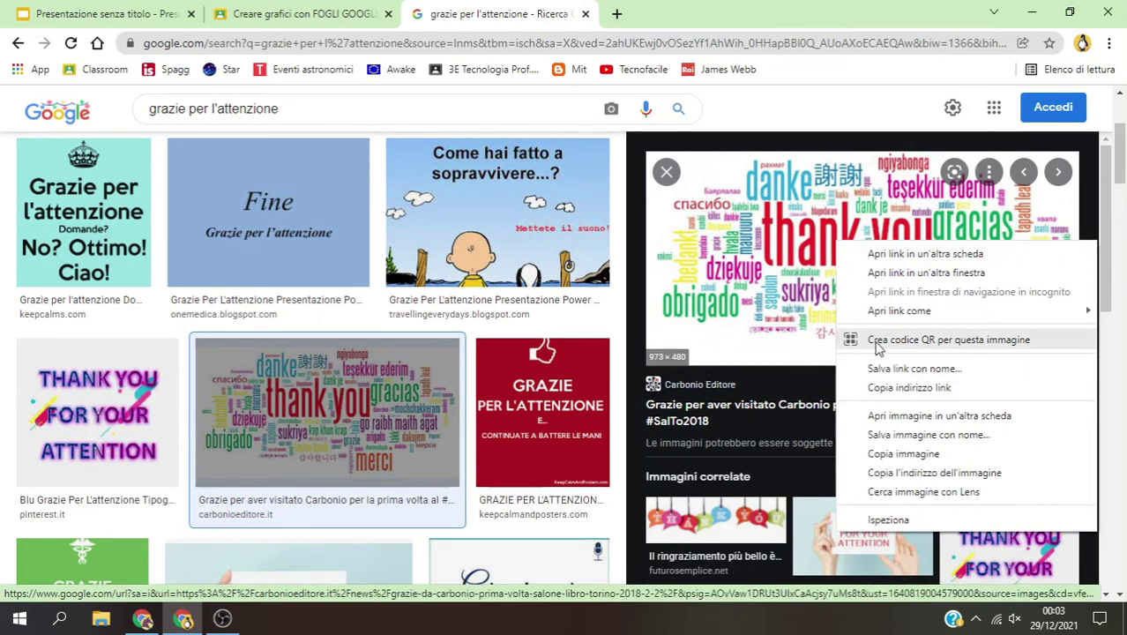
left_click(887, 455)
Paste the word-cloud picture onto slide 4, shrink it below the title, then return to slide 1
left_click(106, 13)
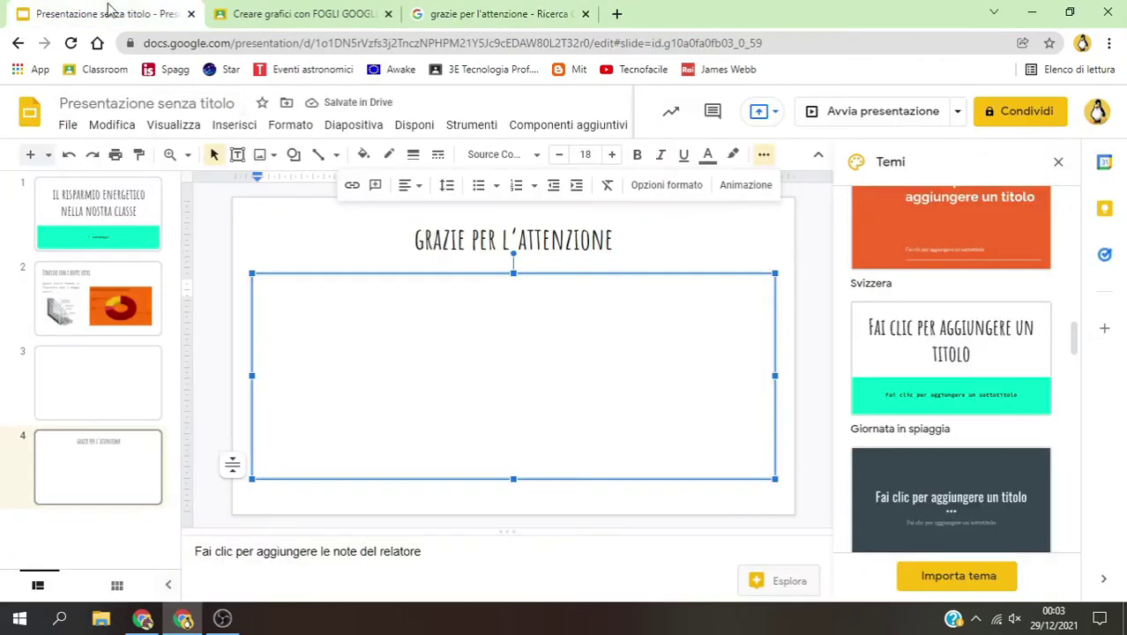
right_click(388, 359)
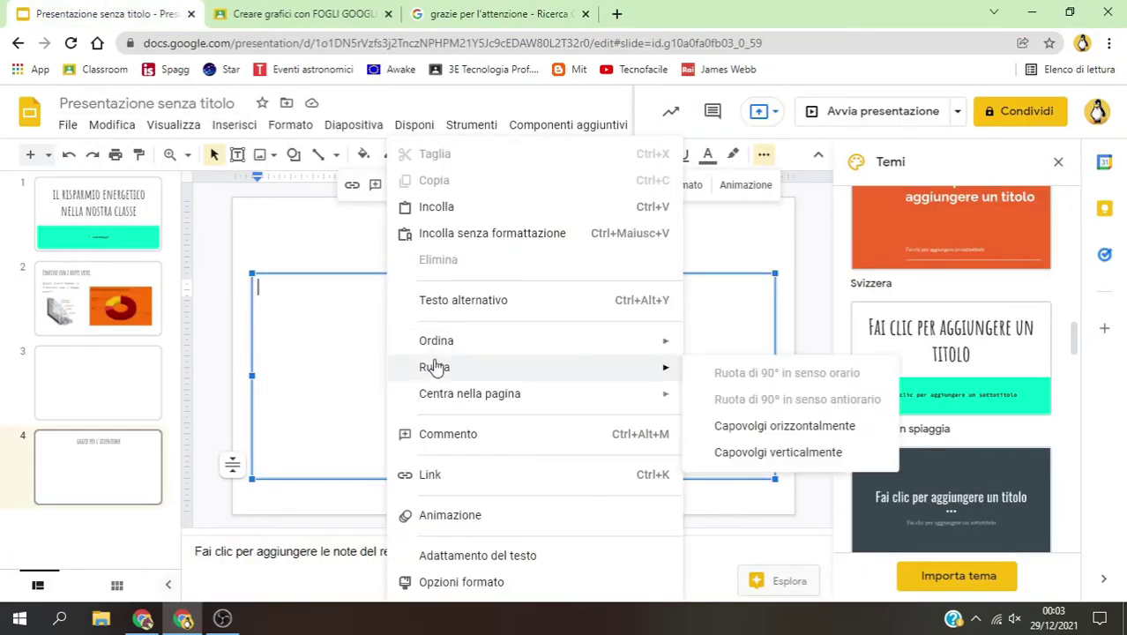
left_click(436, 206)
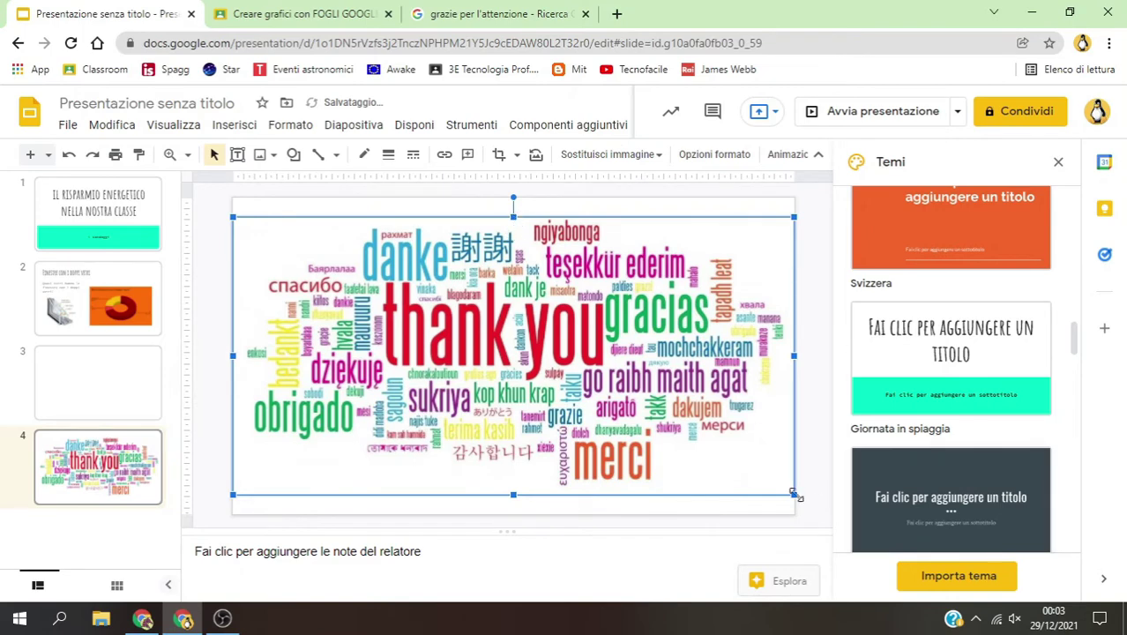
left_click_drag(792, 493, 663, 423)
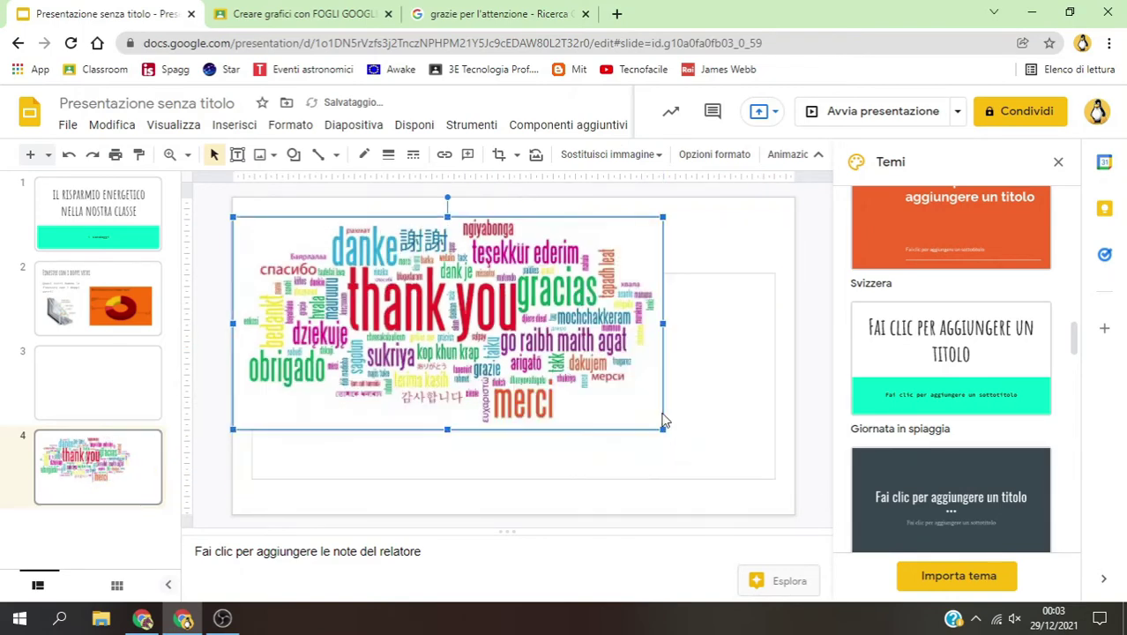
left_click_drag(450, 306, 511, 368)
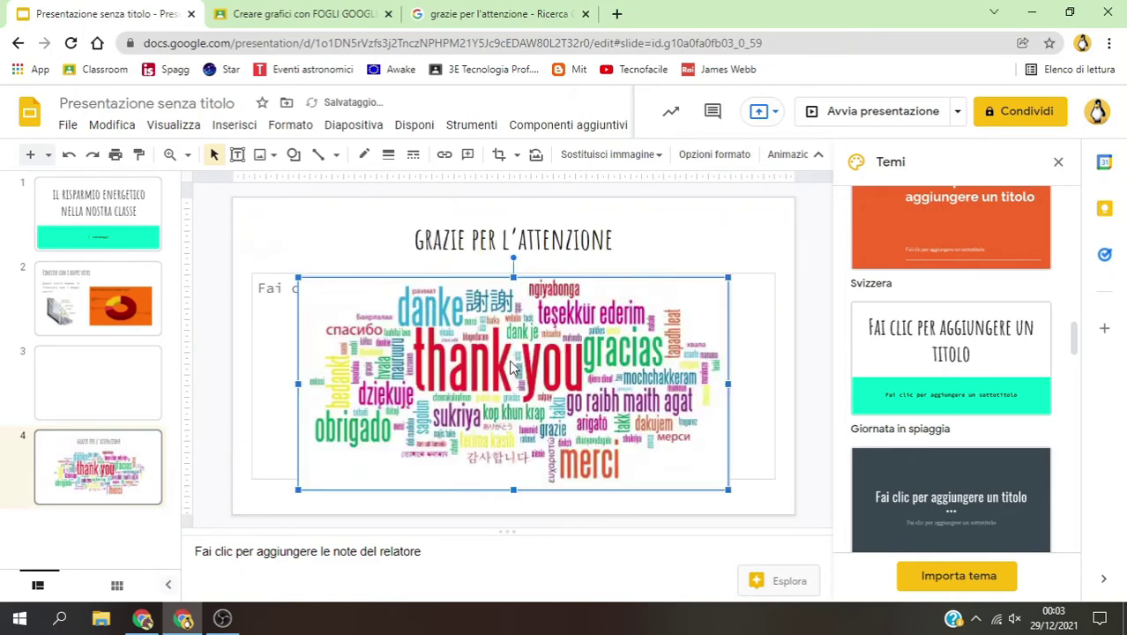
left_click(672, 236)
left_click(101, 229)
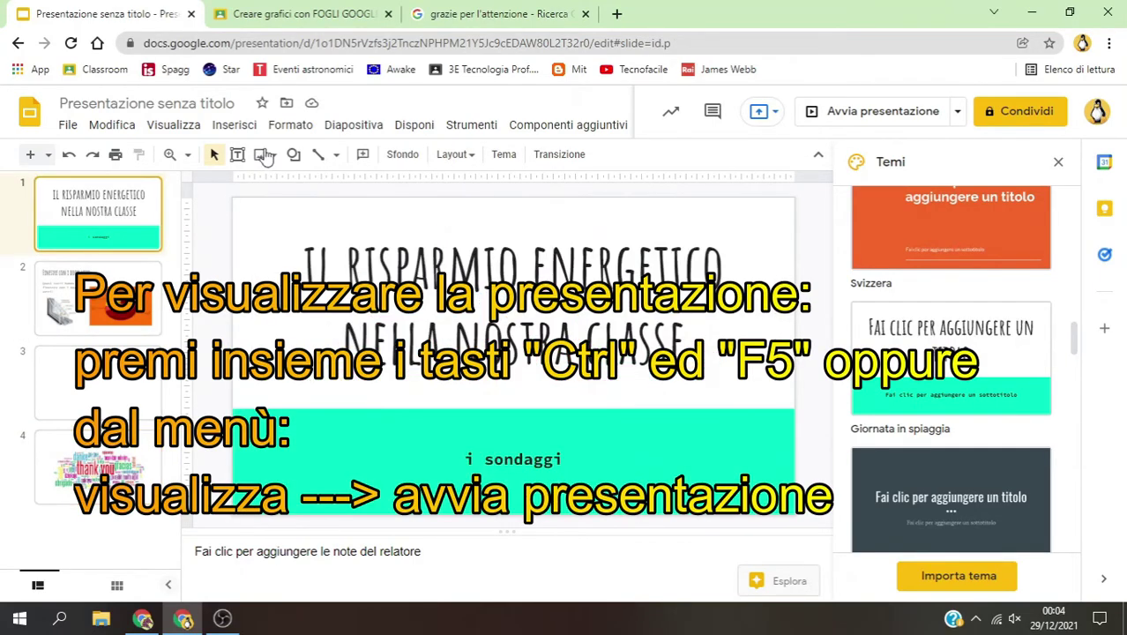
Present from the first slide through the double-glazing and thank-you slides, then exit to the editor
left_click(173, 124)
left_click(206, 157)
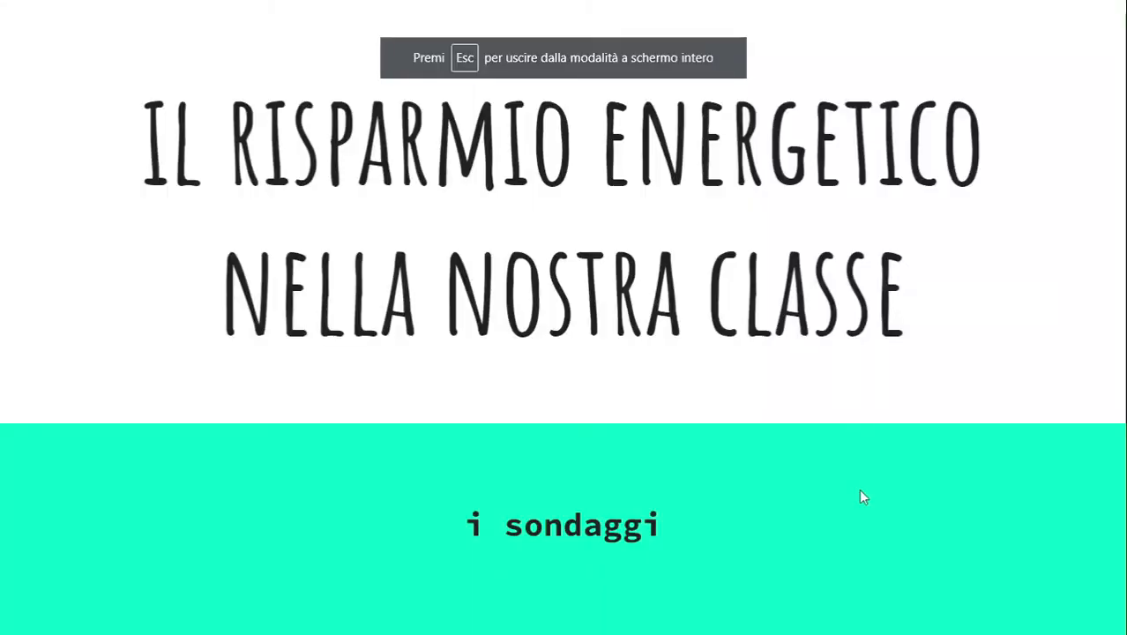
key("Right")
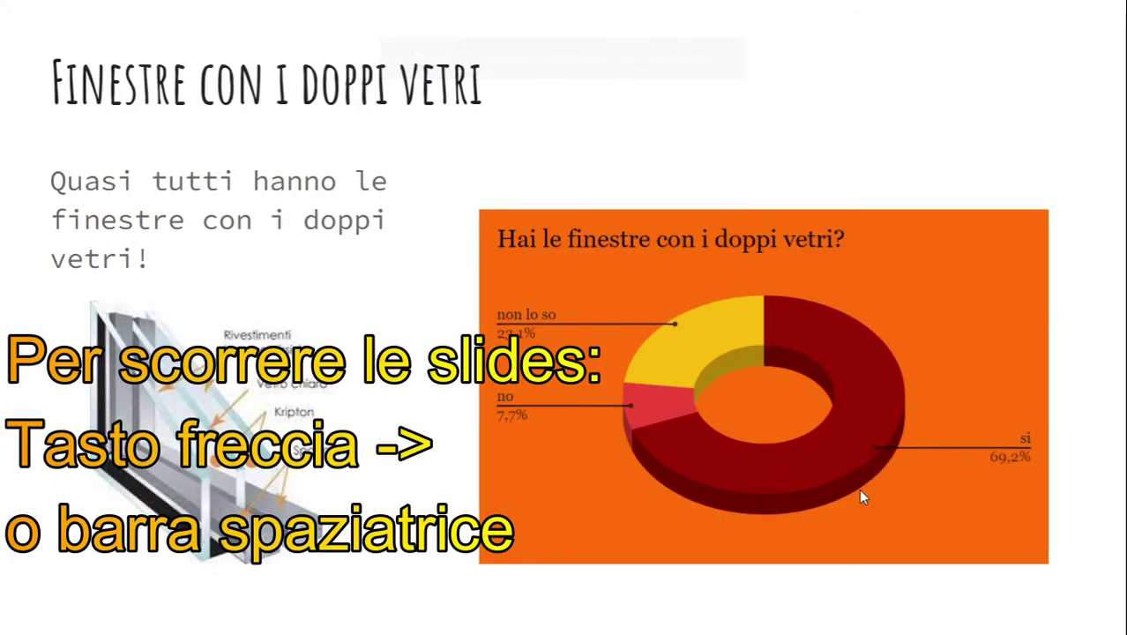
key("Right")
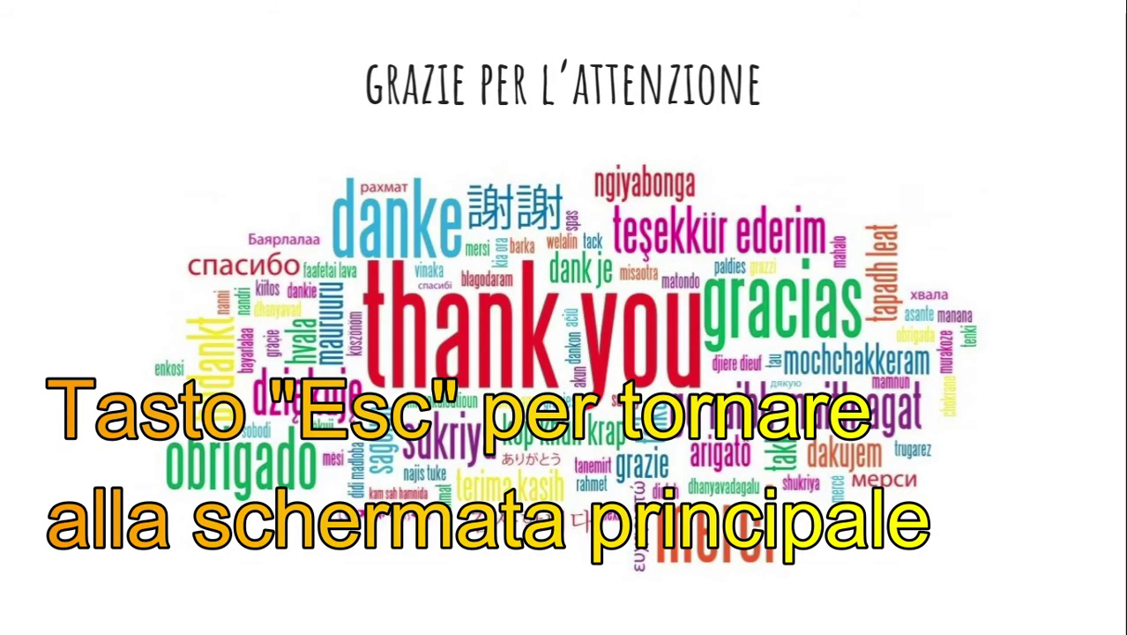
key("Escape")
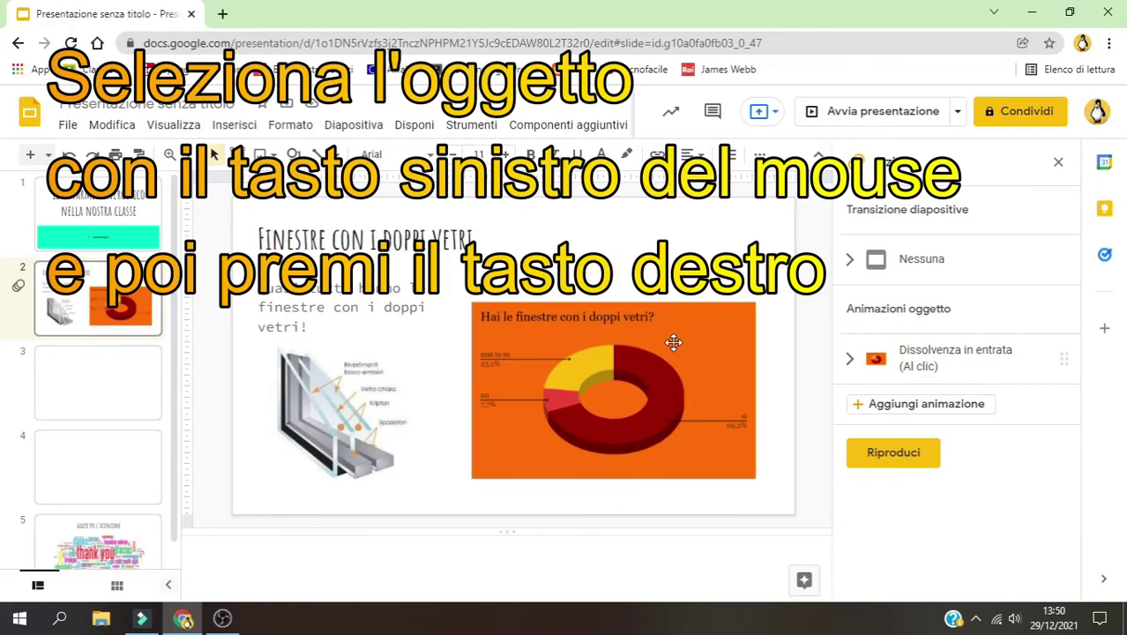
Give the slide 2 pie chart an on-click 'Dissolvenza in entrata' animation and preview it in the slideshow
left_click(707, 401)
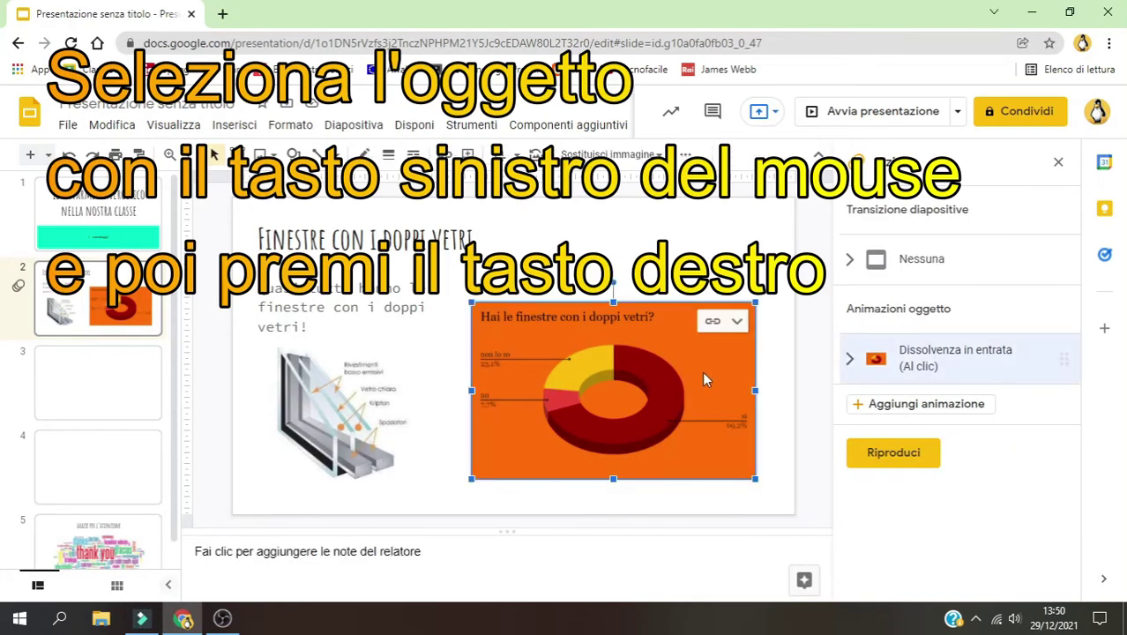
right_click(704, 379)
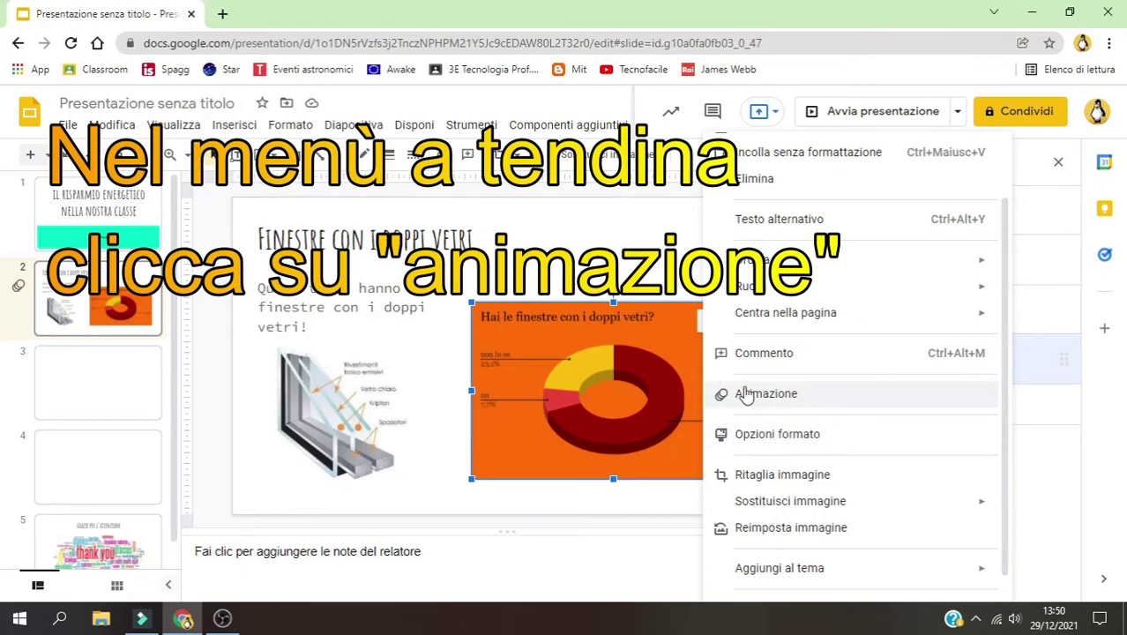
left_click(811, 396)
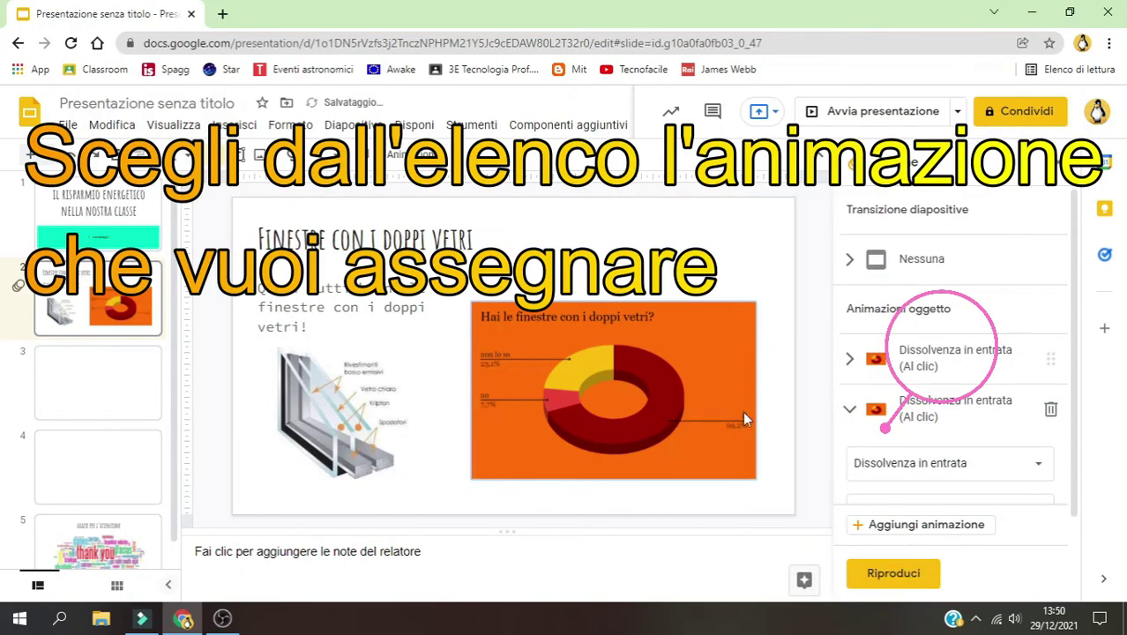
scroll(941, 388, "down", 1)
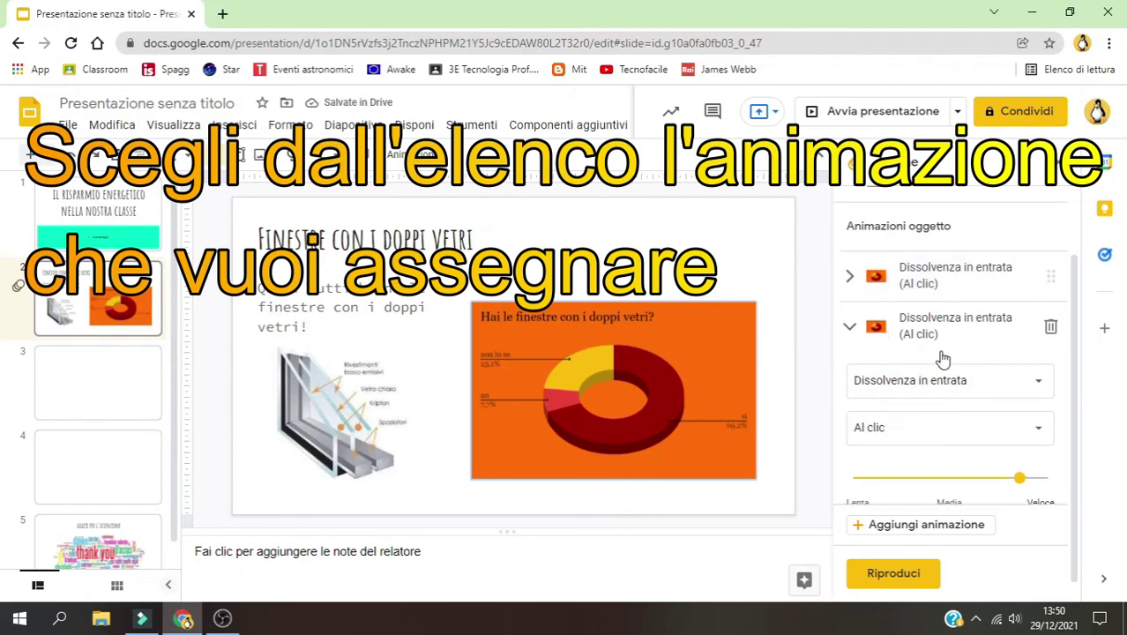
left_click(1037, 385)
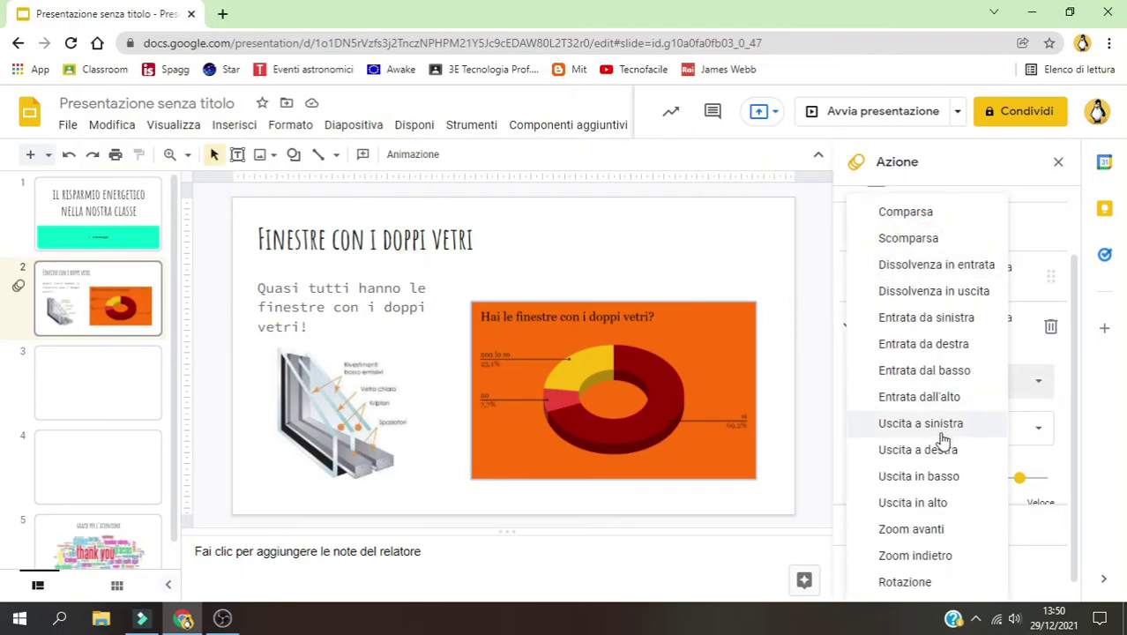
left_click(927, 265)
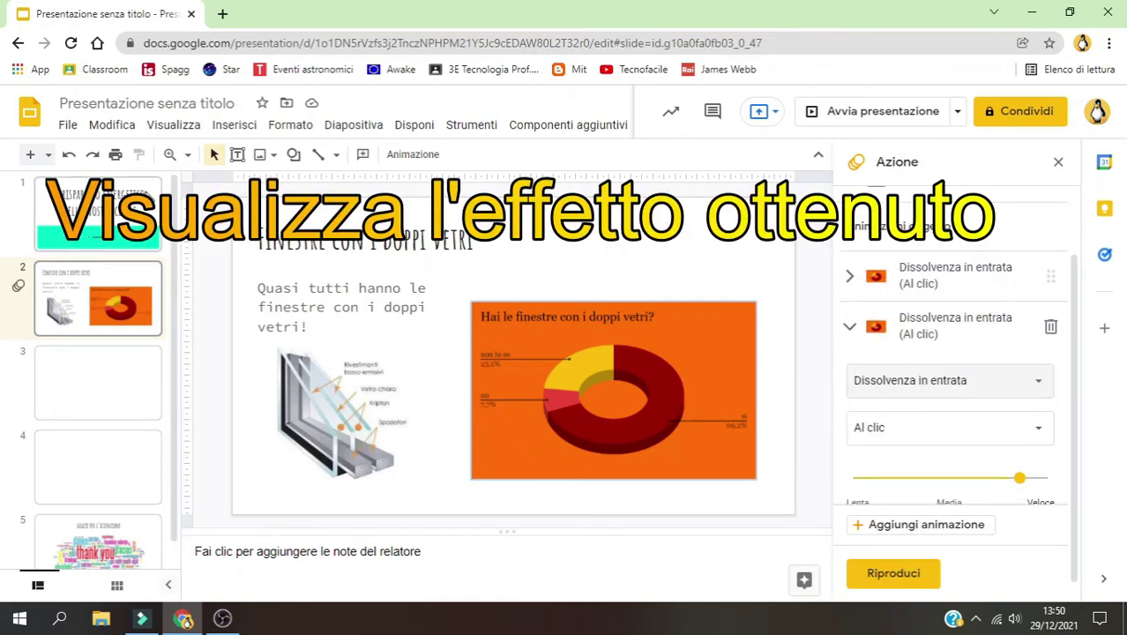
left_click(849, 115)
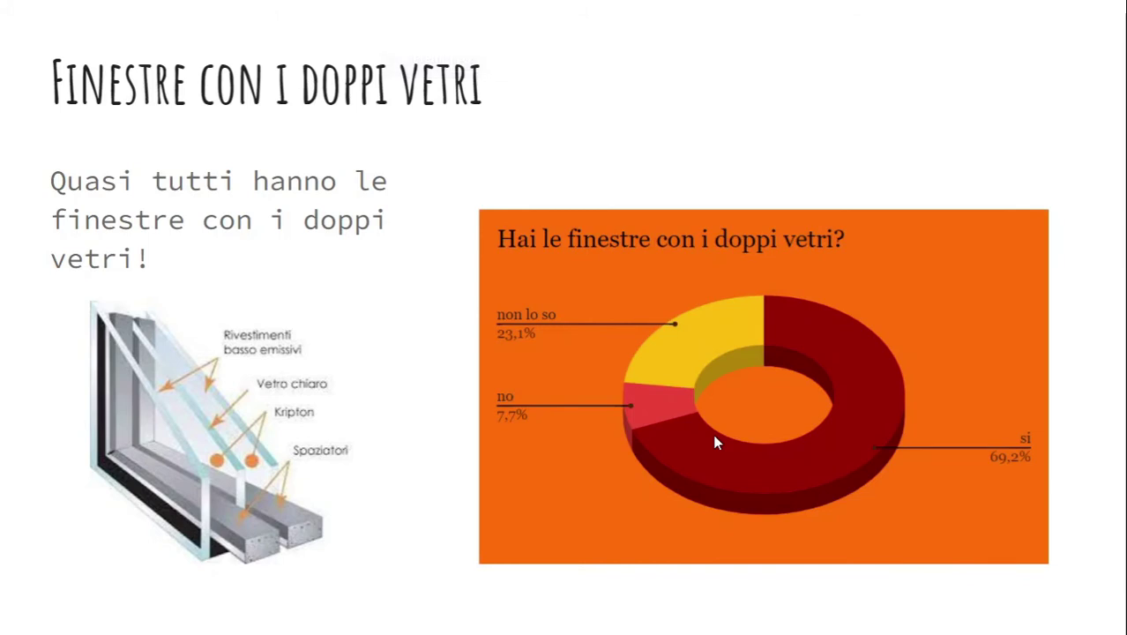
key("Escape")
Add a third on-click 'Entrata dall'alto' animation to the pie chart and play the preview
left_click(703, 371)
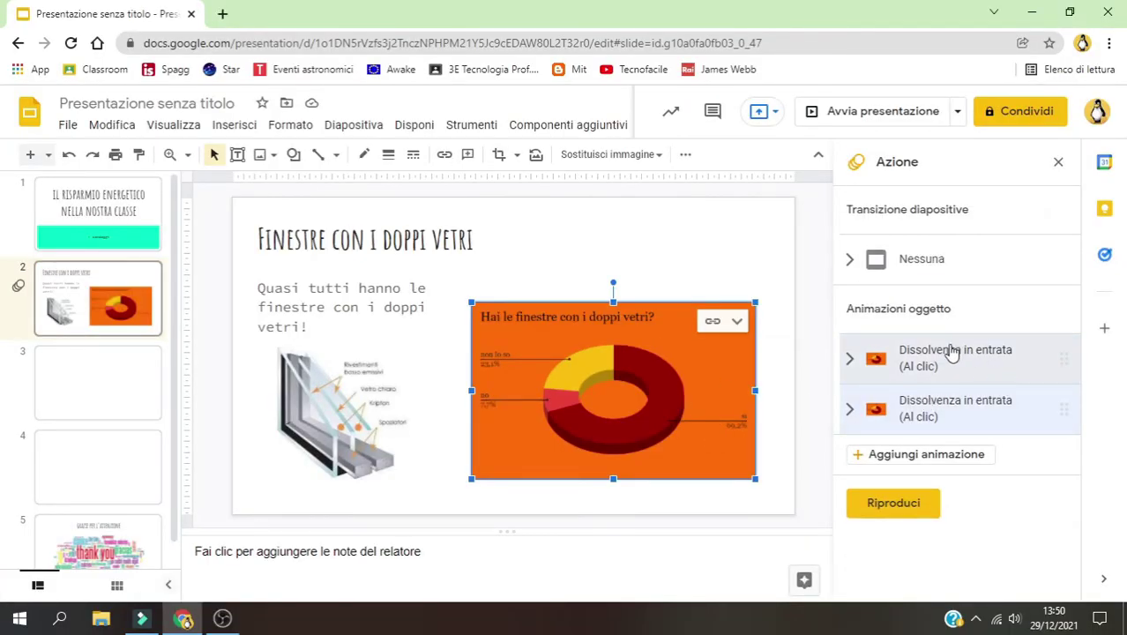
left_click(922, 455)
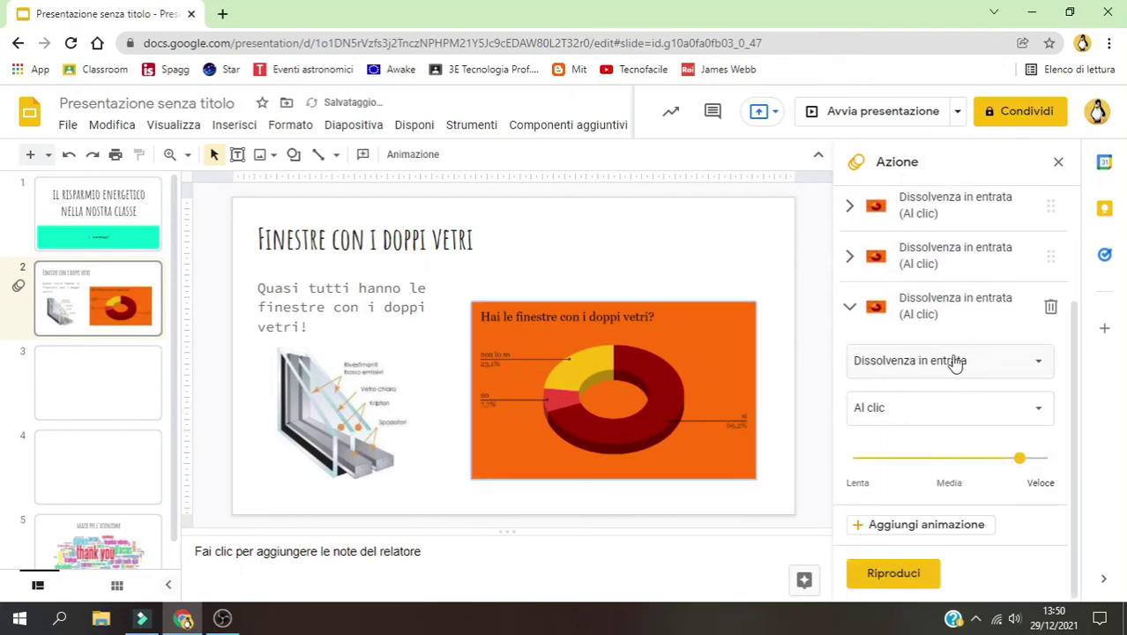
left_click(955, 363)
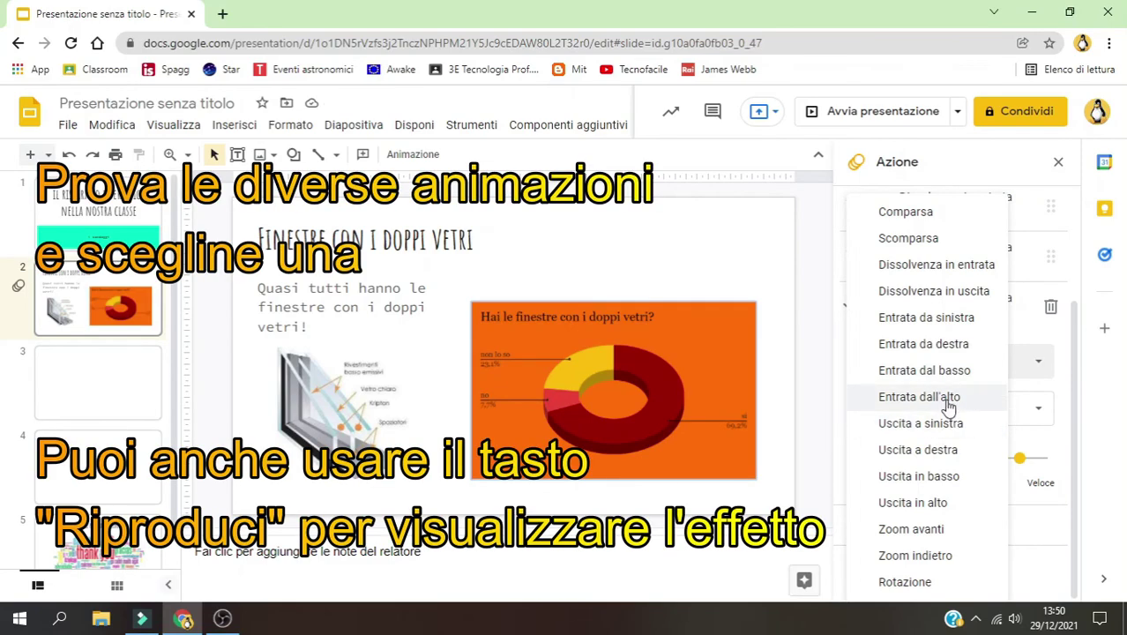
left_click(947, 397)
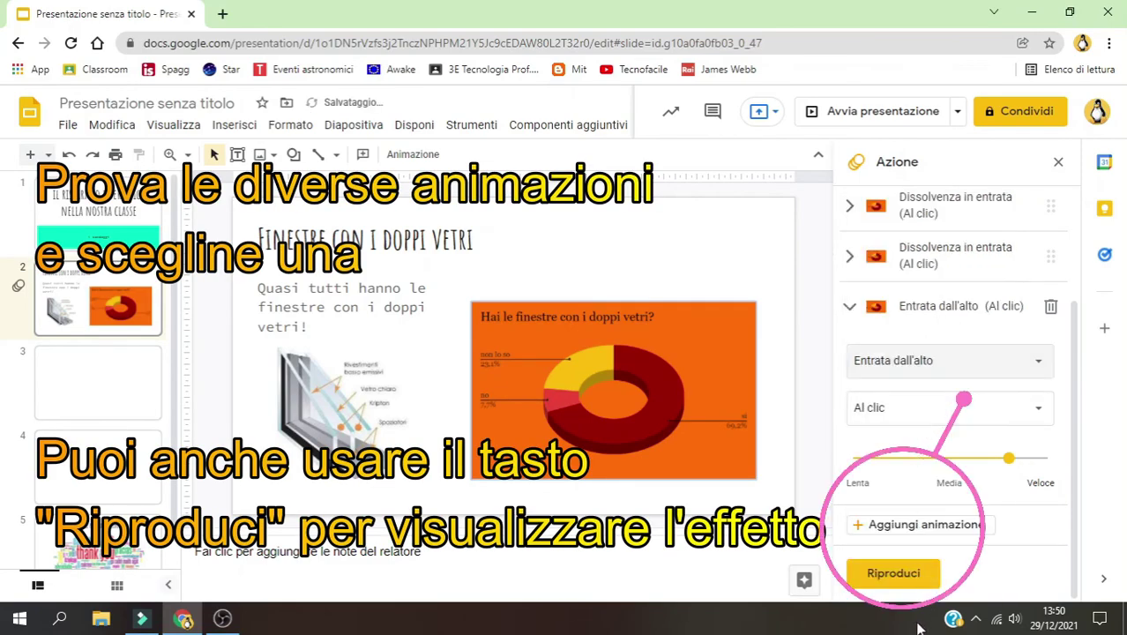
left_click(894, 573)
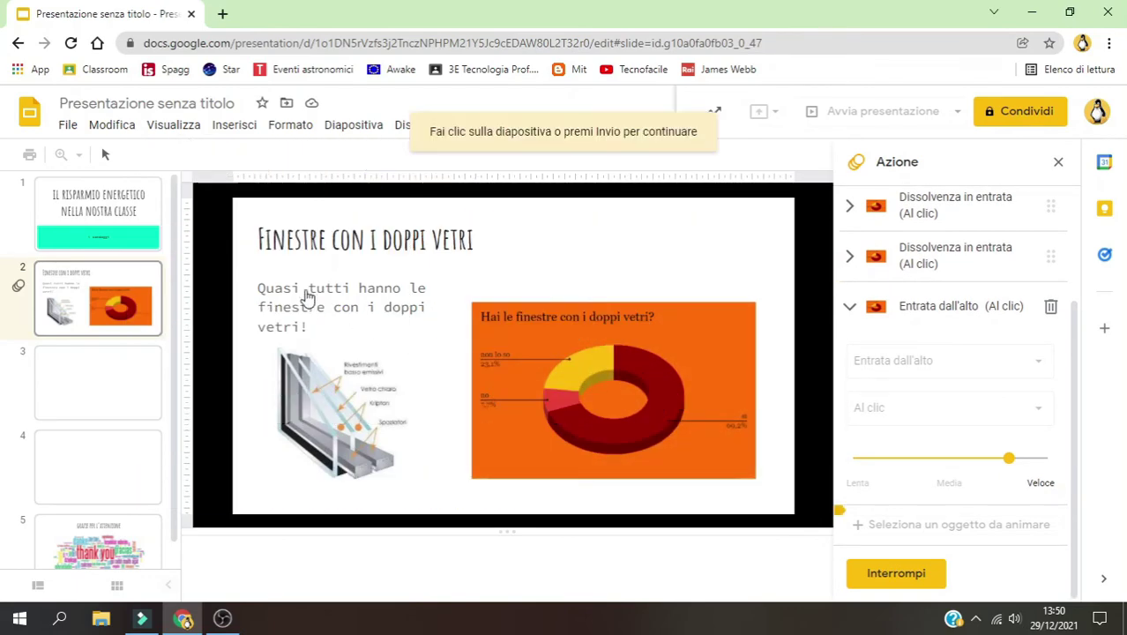
left_click(246, 131)
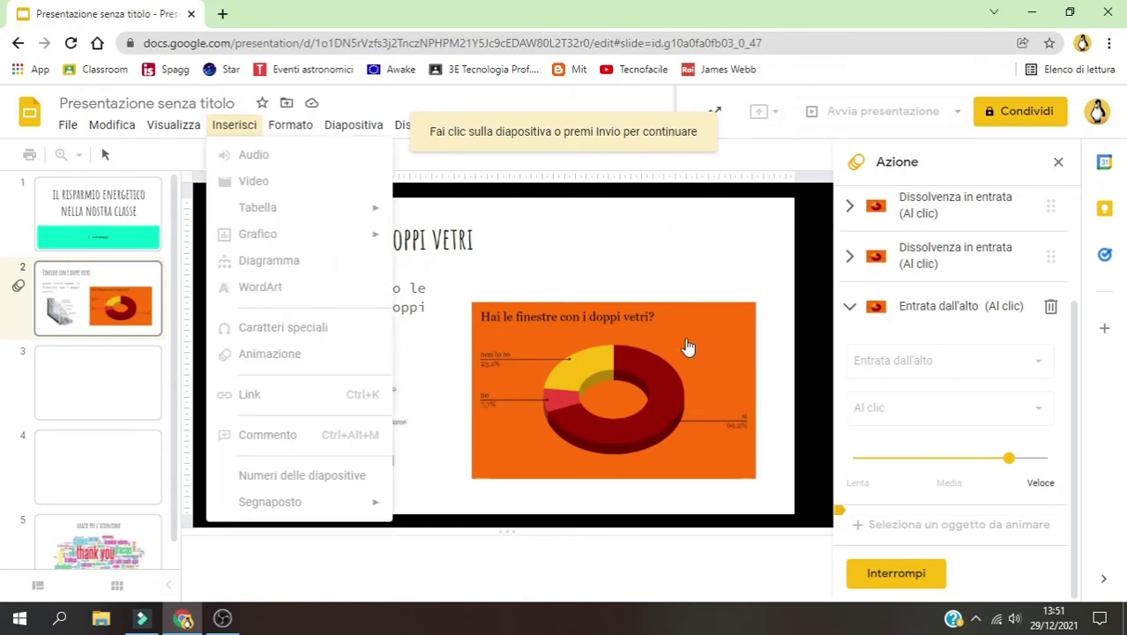
left_click(694, 269)
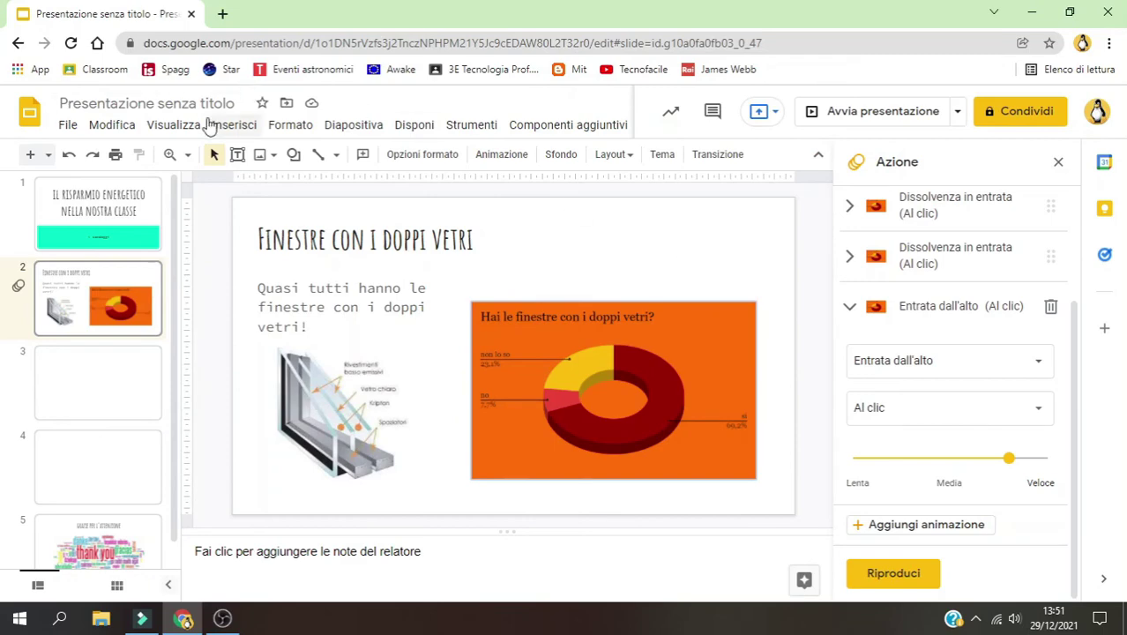
Open slide 2's transition settings, currently set to 'Nessuna'
left_click(227, 126)
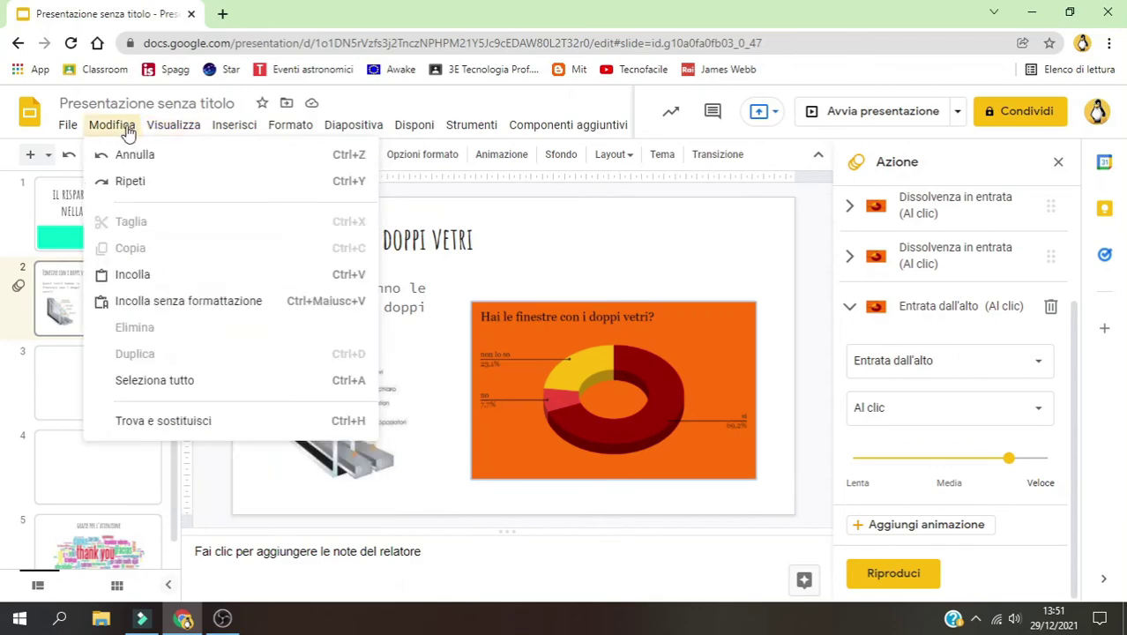
left_click(55, 303)
right_click(56, 304)
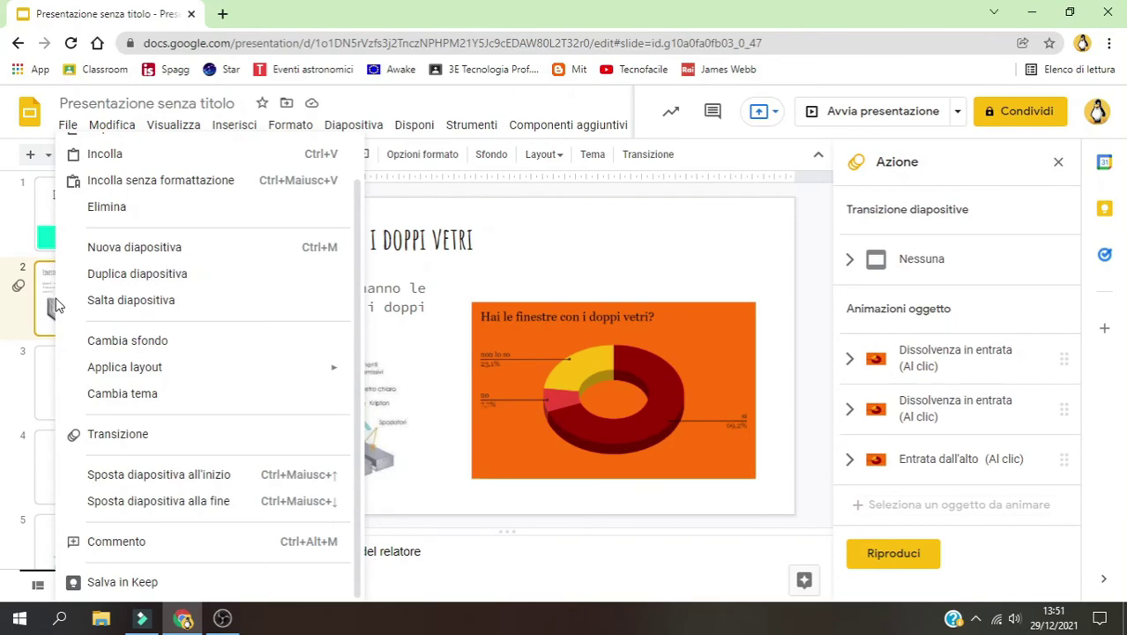
left_click(143, 434)
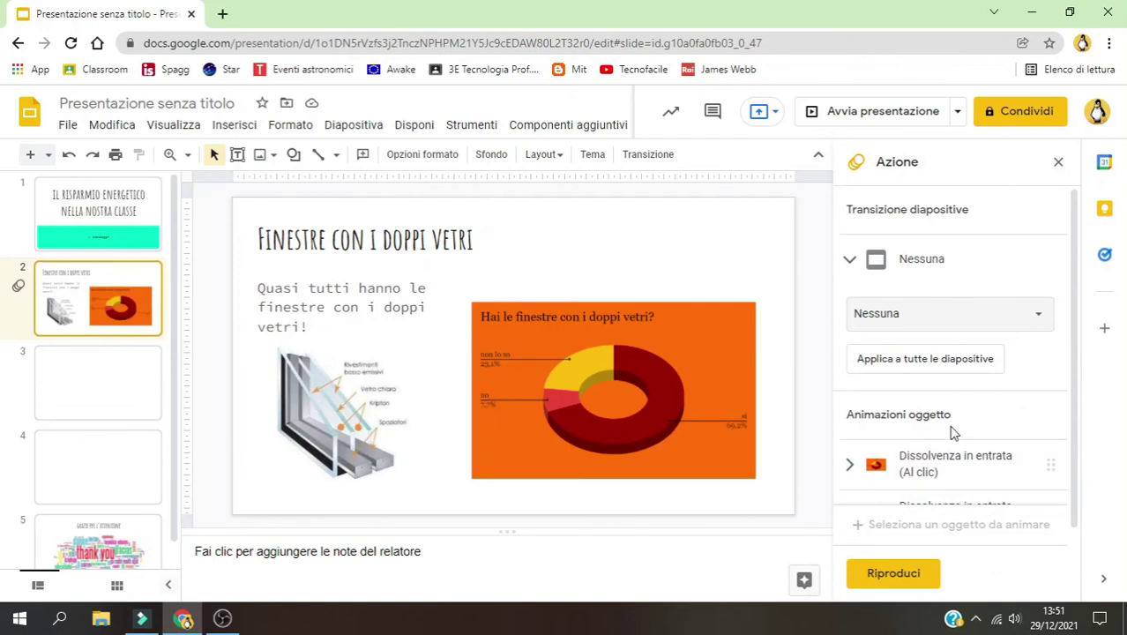
Set slide 2's transition to 'Dissolvenza', preview it, and open the sharing dialog
left_click(1016, 313)
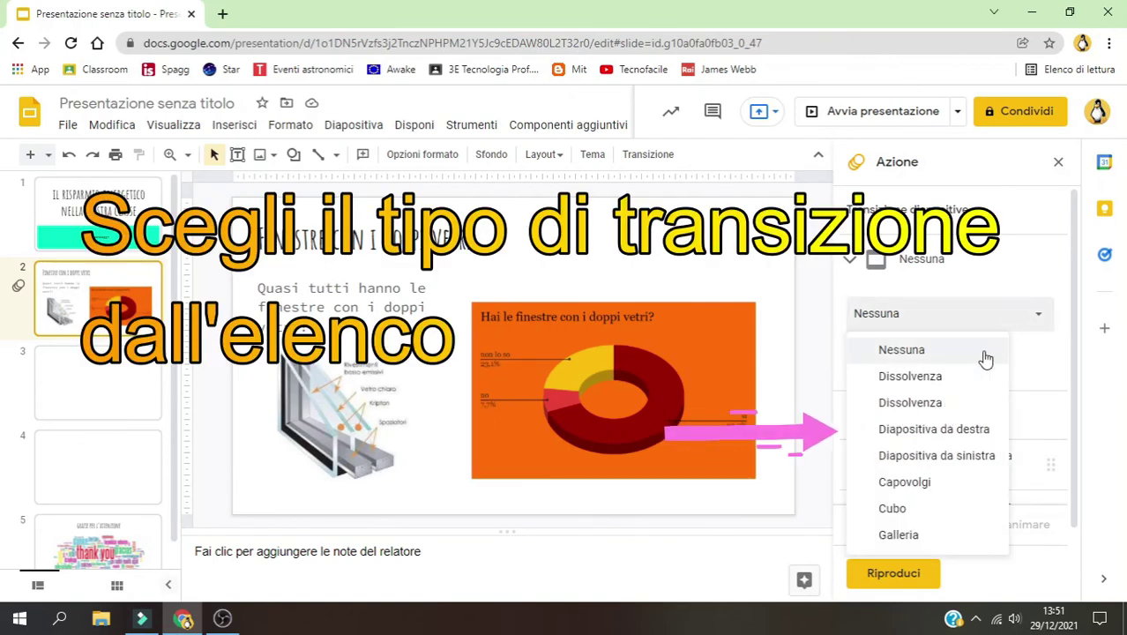
left_click(966, 377)
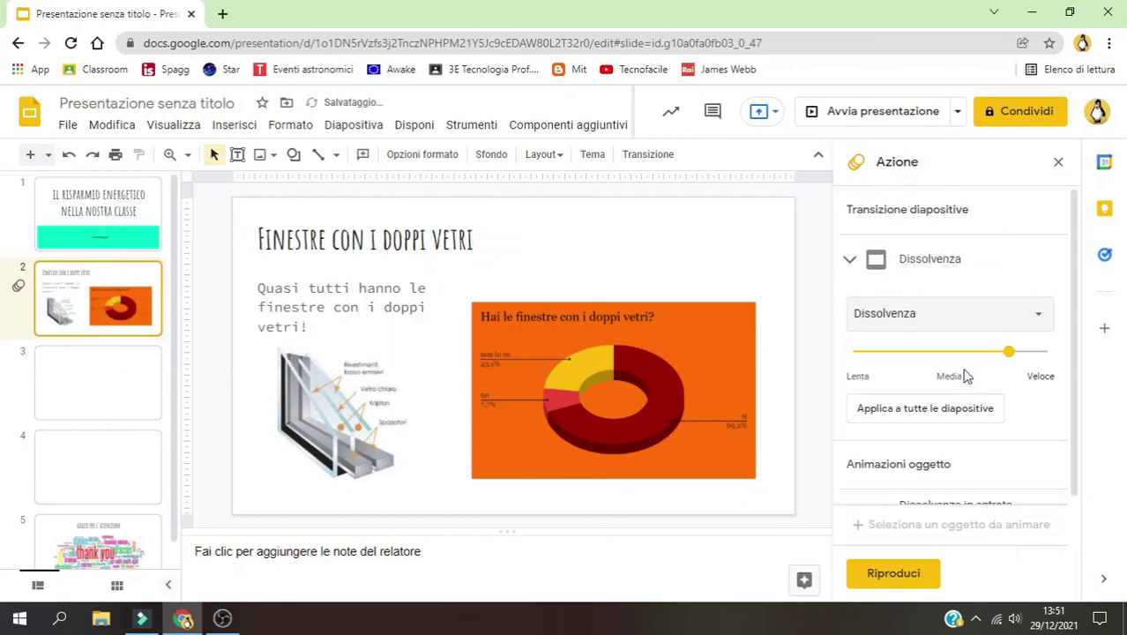
left_click(894, 584)
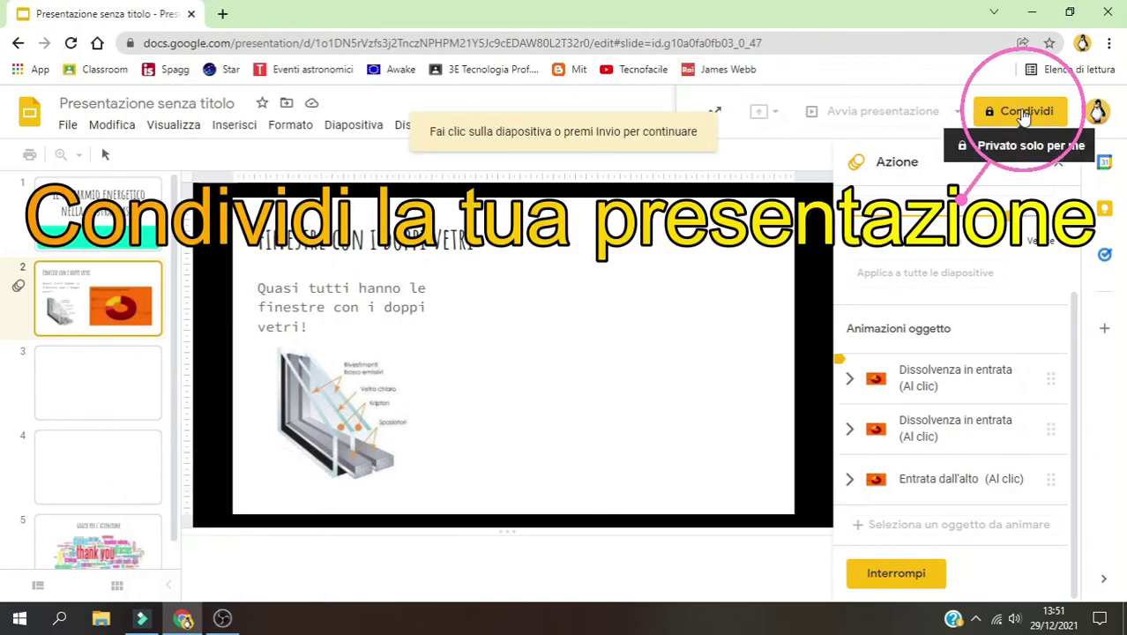
left_click(1023, 113)
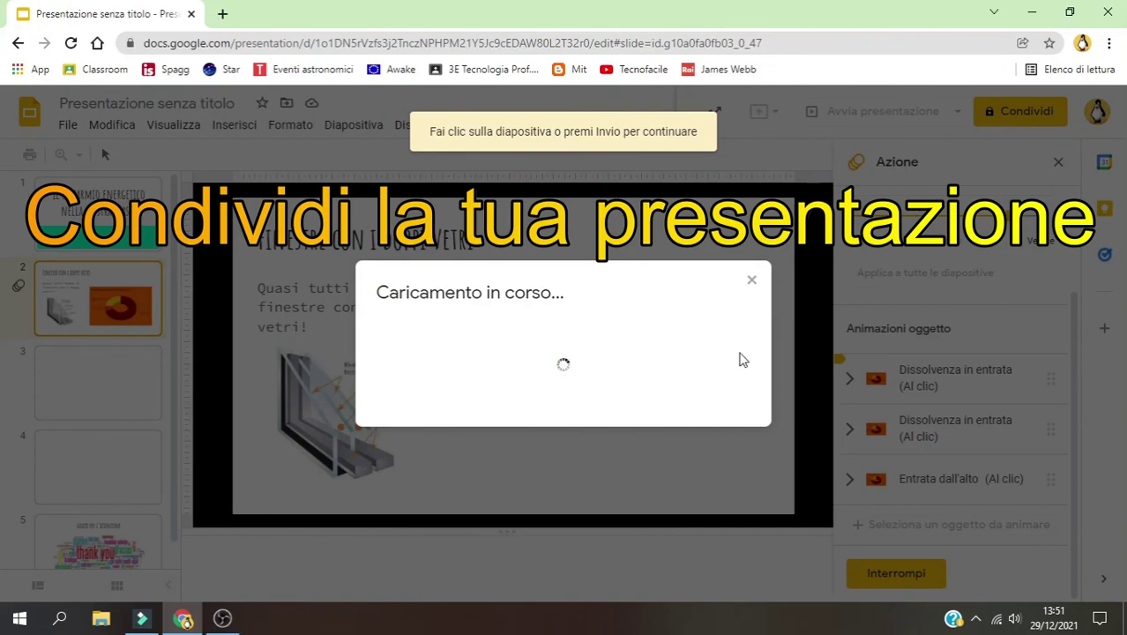